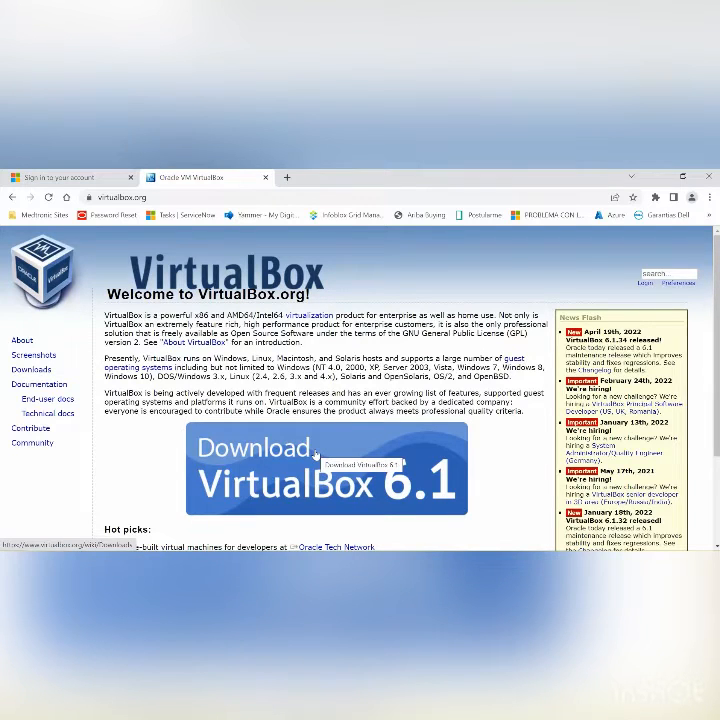
Step: Download the VirtualBox 6.1.34 package for Windows hosts and launch VirtualBox-6.1.34-150636-Win.exe from the Downloads folder
left_click(348, 487)
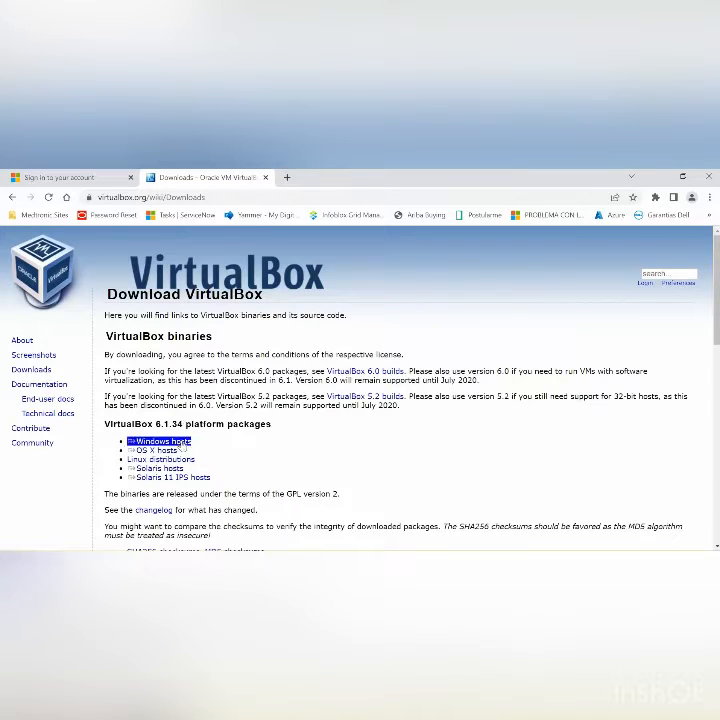
left_click(163, 441)
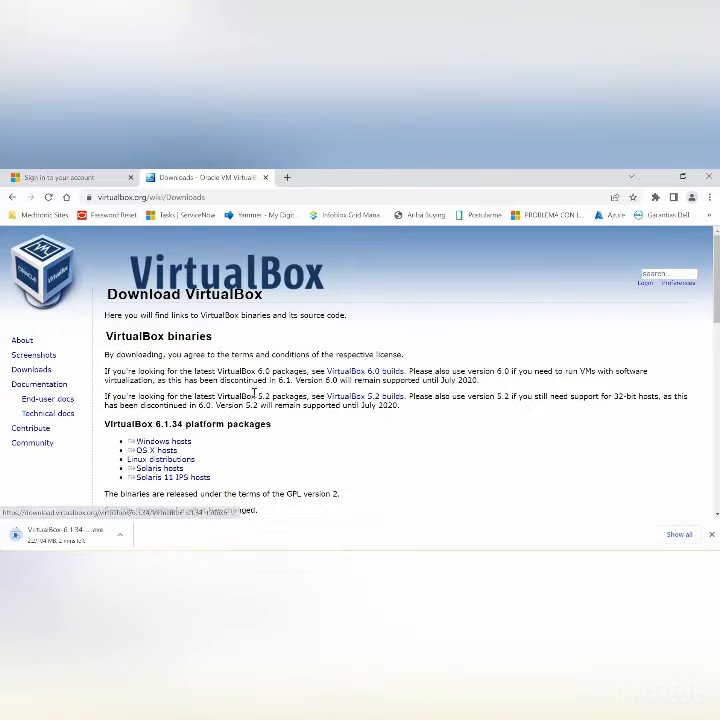
key("ctrl+j")
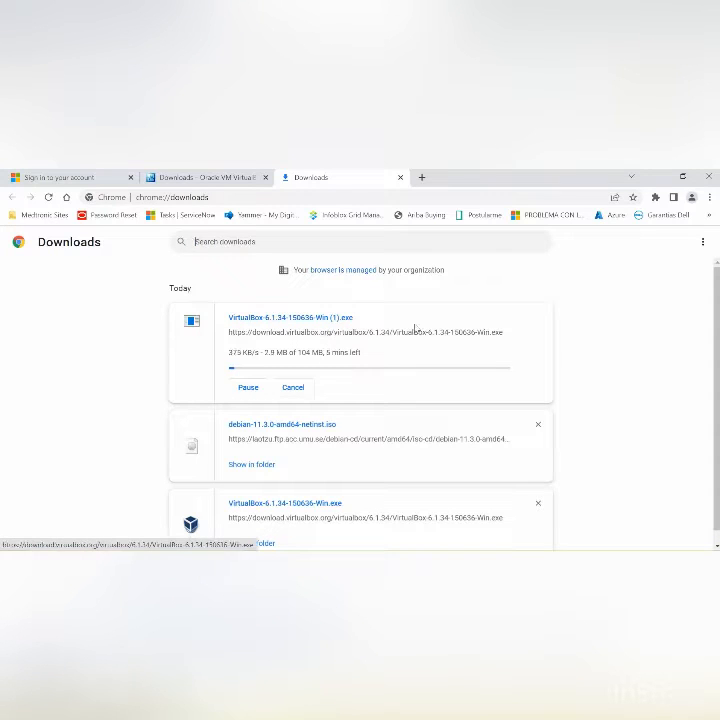
left_click(255, 543)
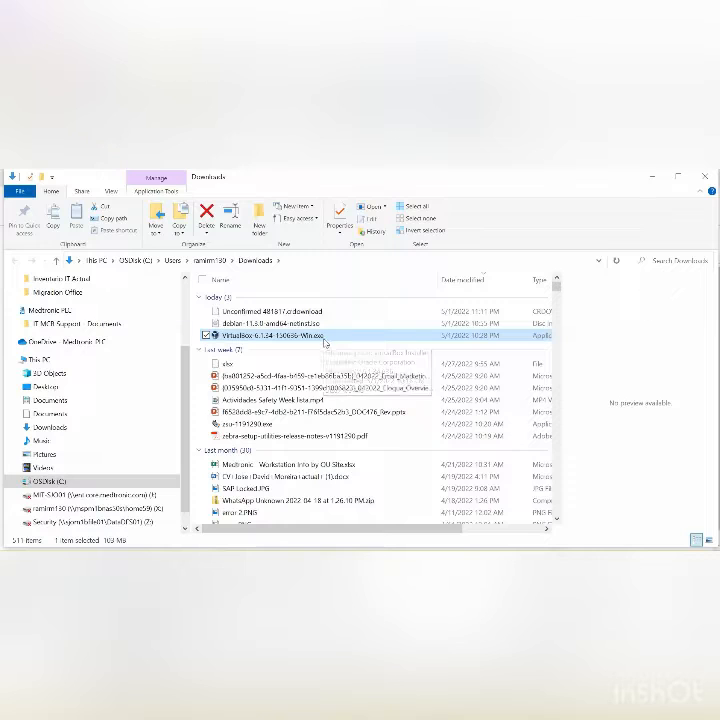
double_click(323, 338)
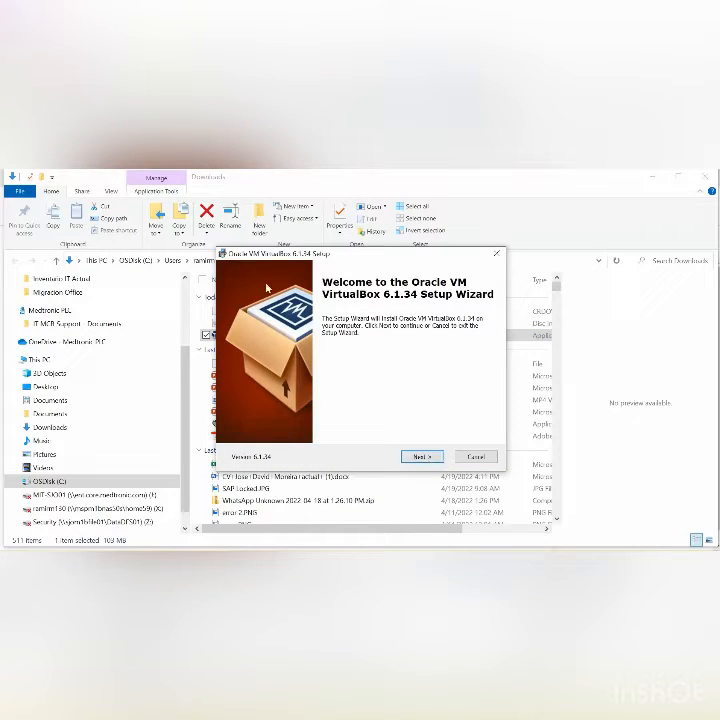
Step: Review the USB, networking and Python features in the custom setup, keeping the default selection and install location
left_click(424, 457)
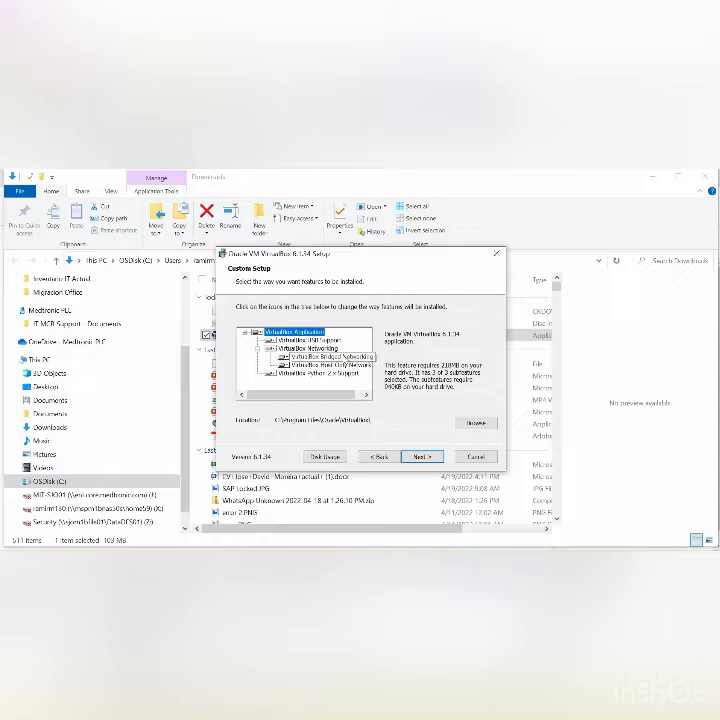
left_click(321, 341)
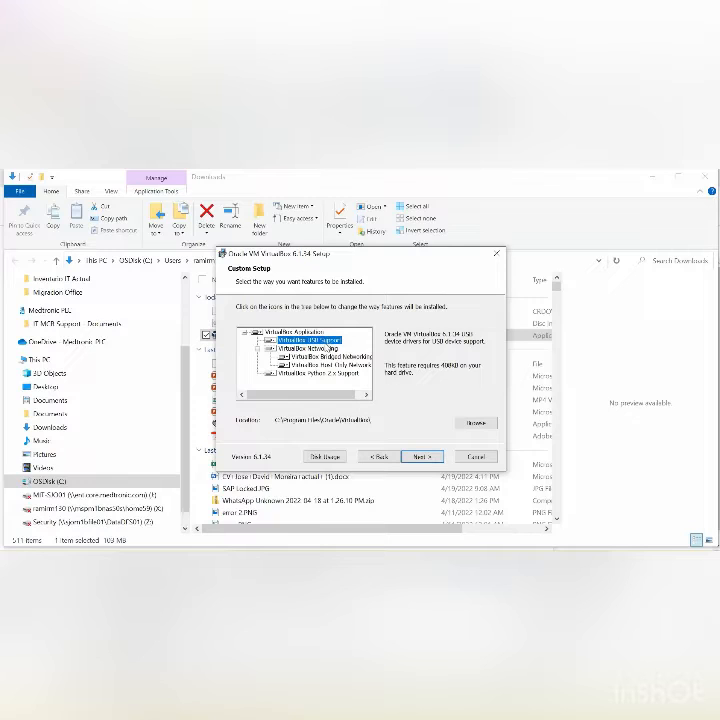
left_click(305, 348)
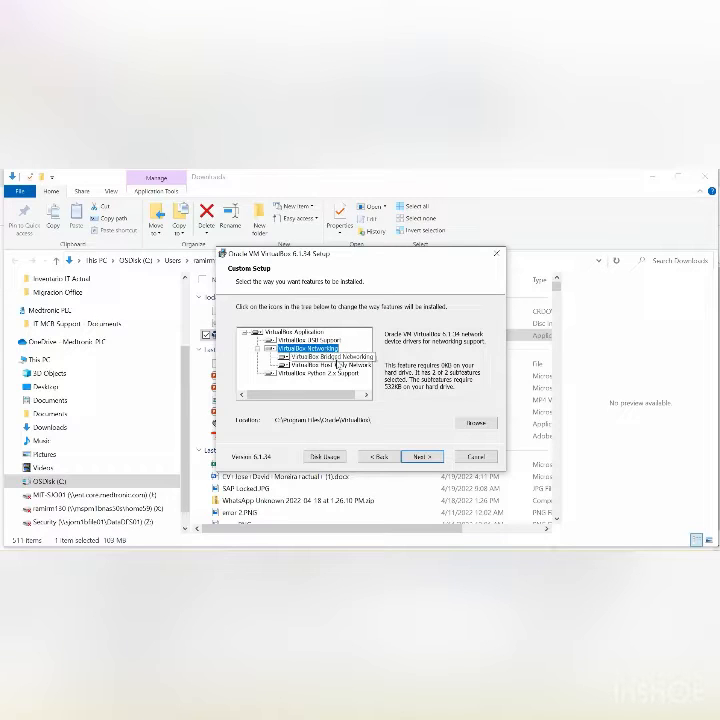
left_click(337, 358)
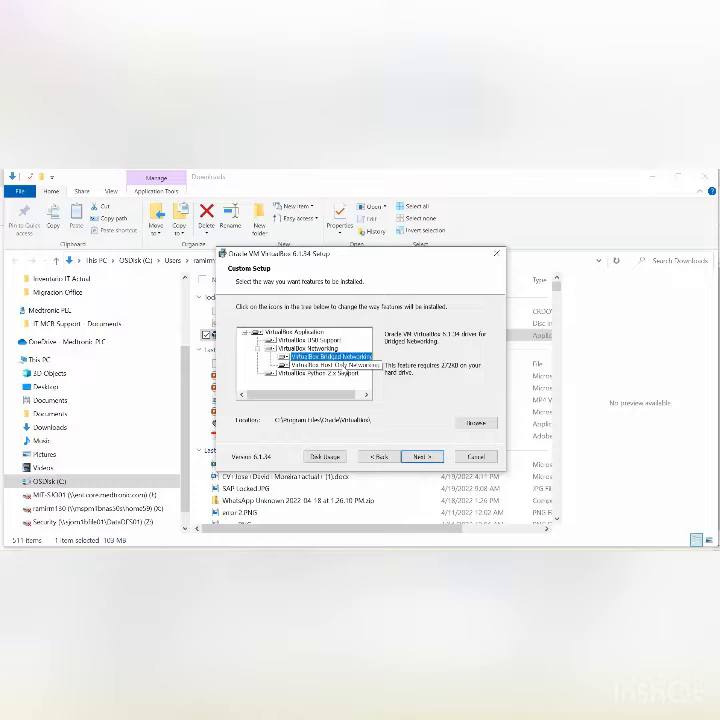
left_click(344, 366)
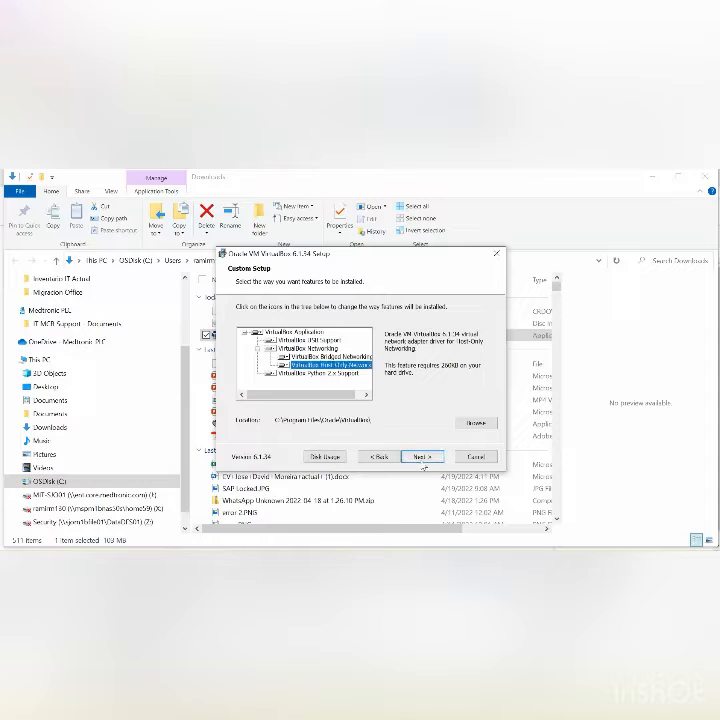
left_click(348, 375)
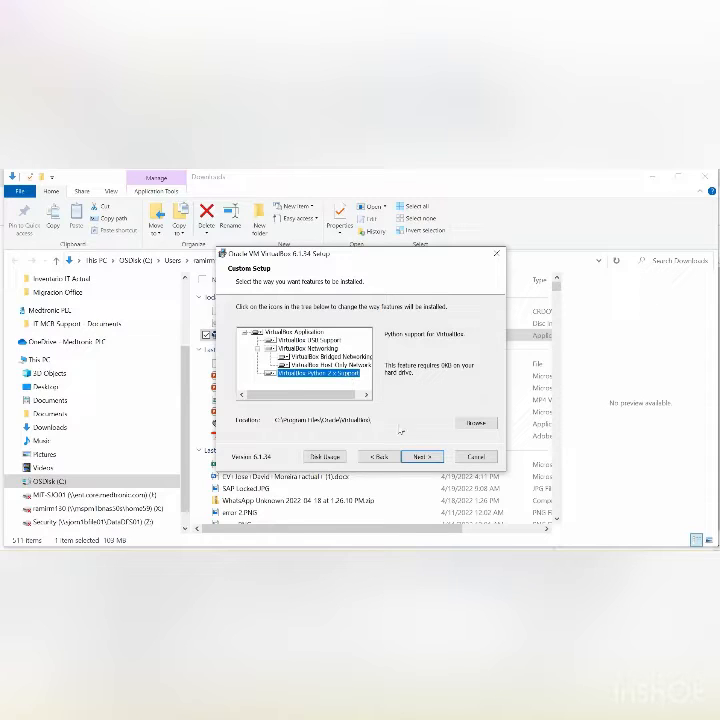
left_click(421, 458)
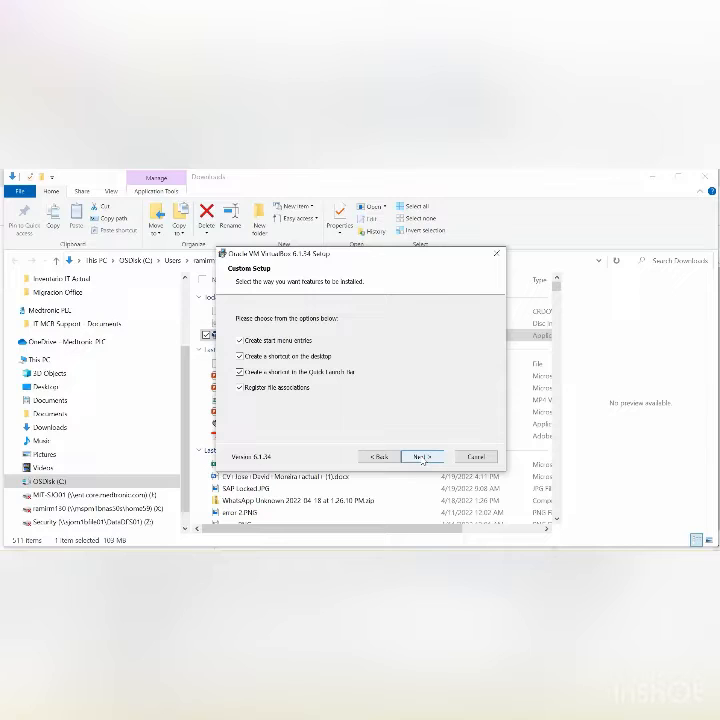
Step: Keep all shortcut and file association options, accept the network interface reset, and start the VirtualBox installation
left_click(421, 458)
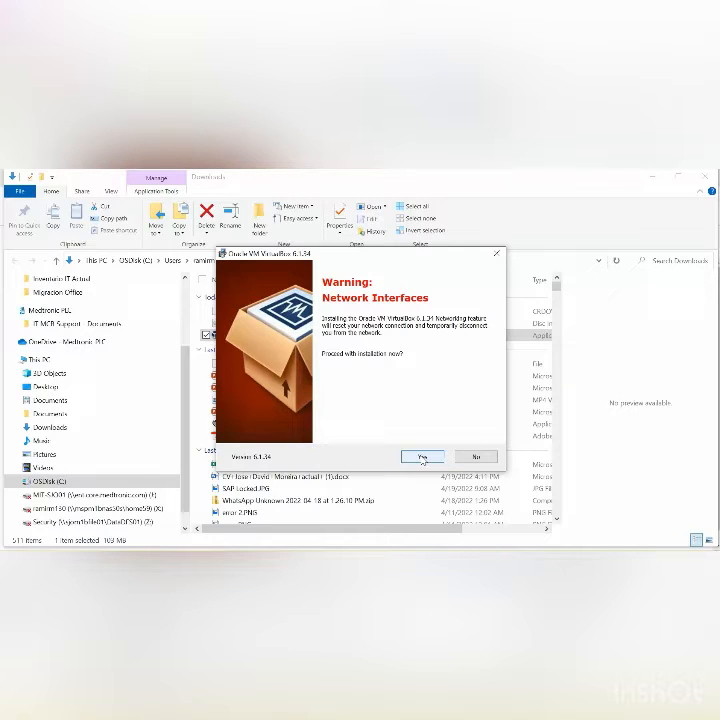
left_click(422, 458)
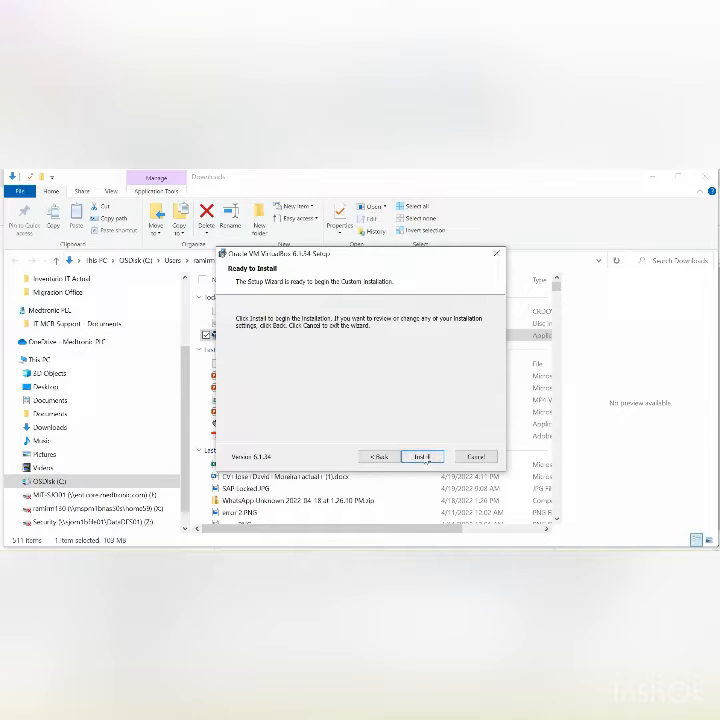
left_click(423, 458)
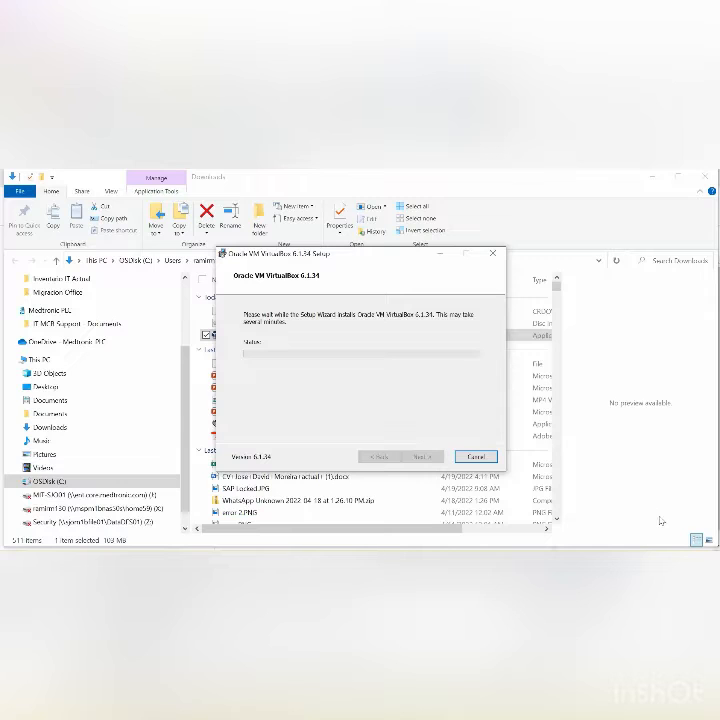
left_click(654, 176)
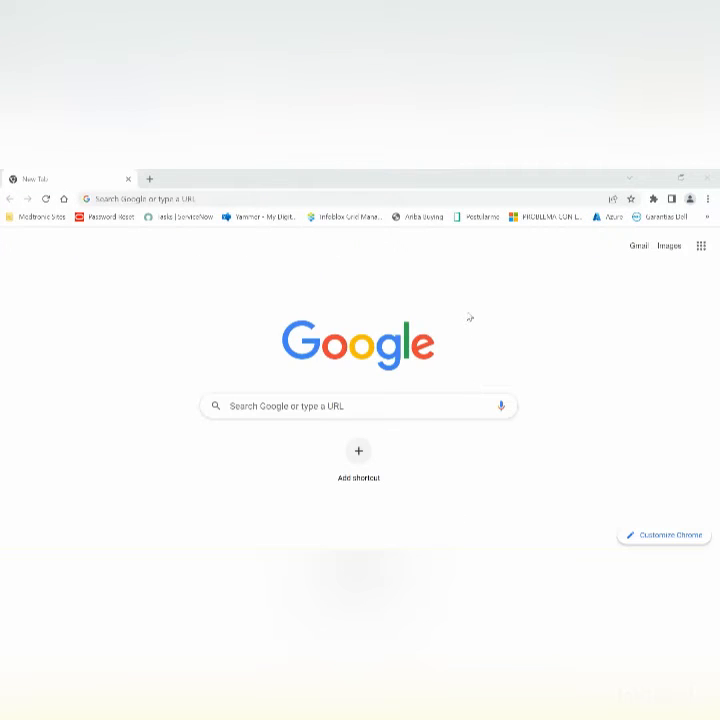
left_click(469, 199)
type("www.debian.org")
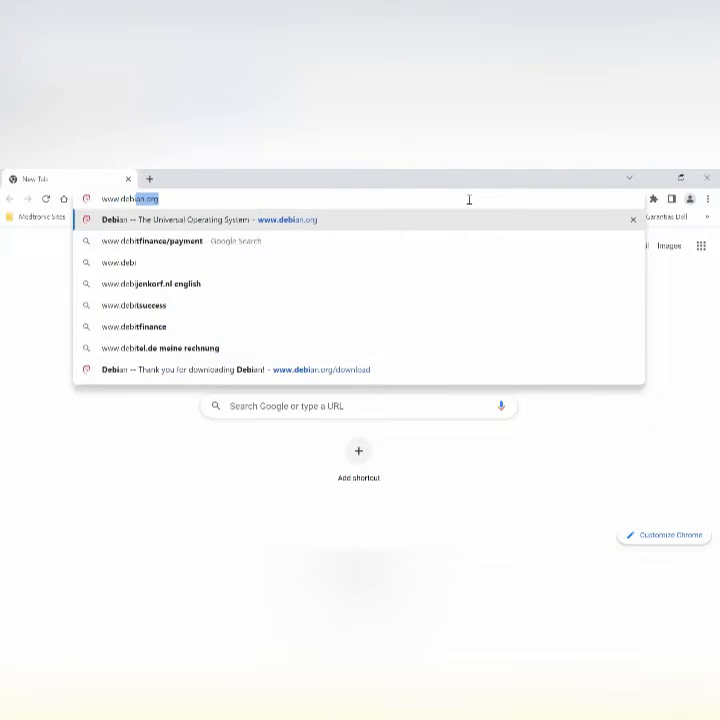
key("Return")
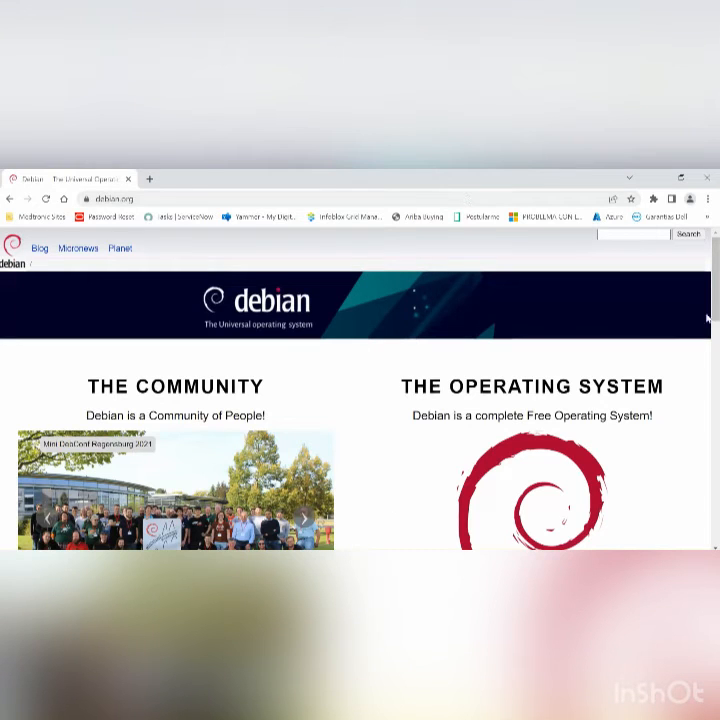
scroll(714, 333, "down", 2)
scroll(714, 333, "down", 2)
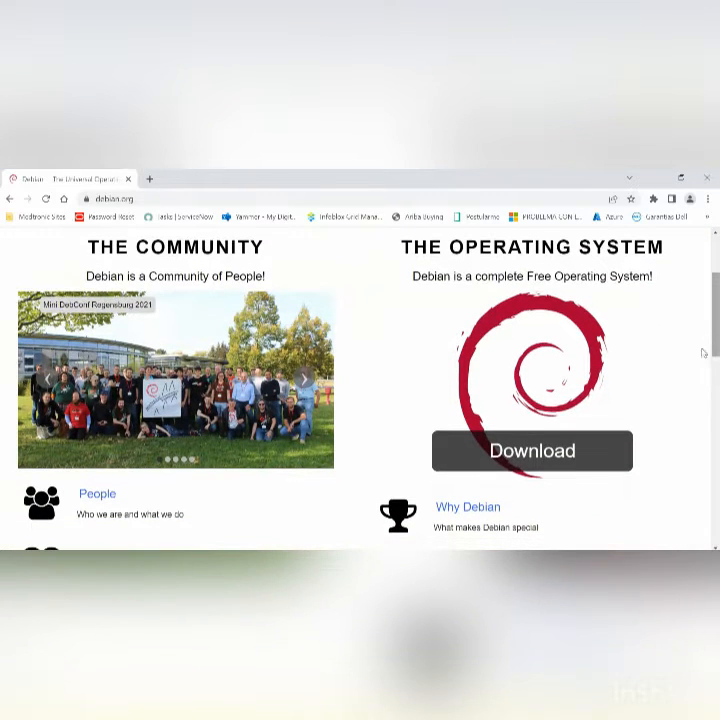
left_click(541, 455)
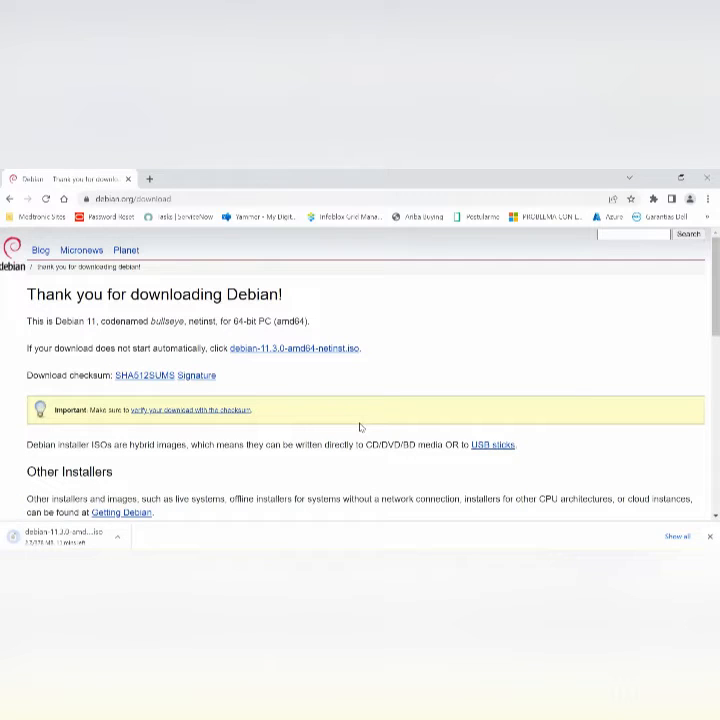
Step: Check the Debian download's progress and locate debian-11.3.0-amd64-netinst.iso in the Downloads folder
key("ctrl+j")
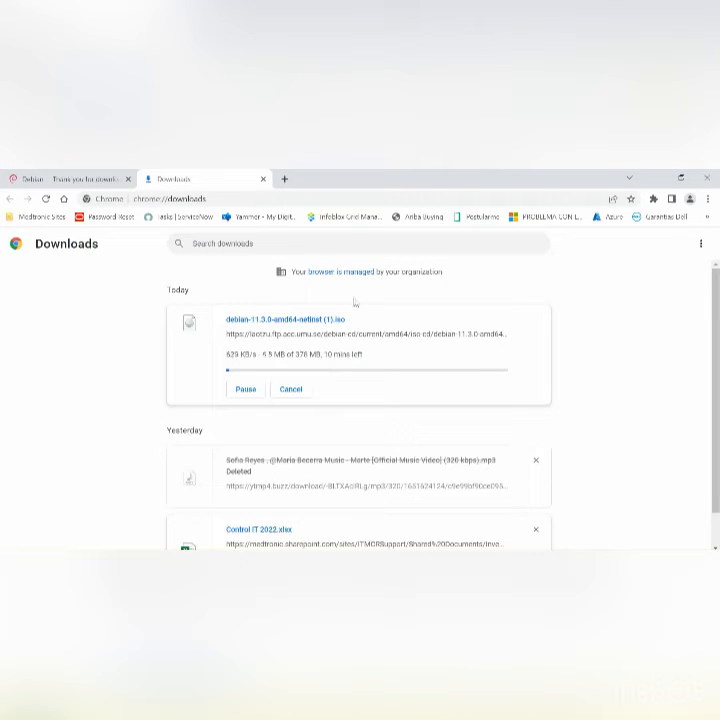
key("ctrl+shift+Tab")
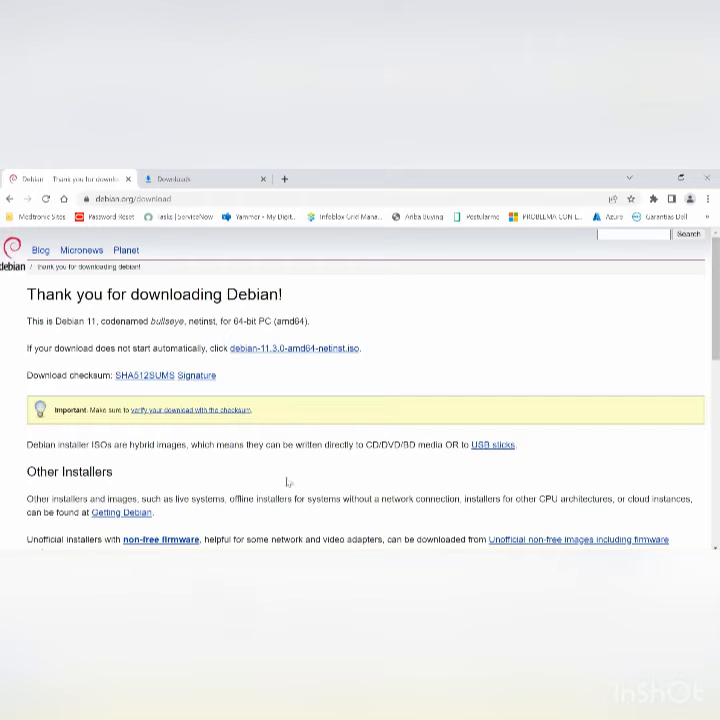
key("alt+Tab")
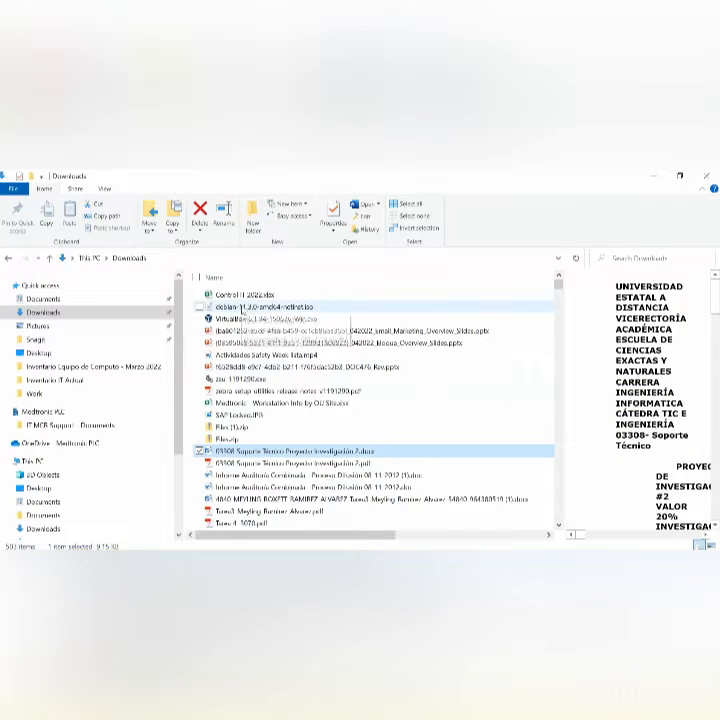
left_click(243, 308)
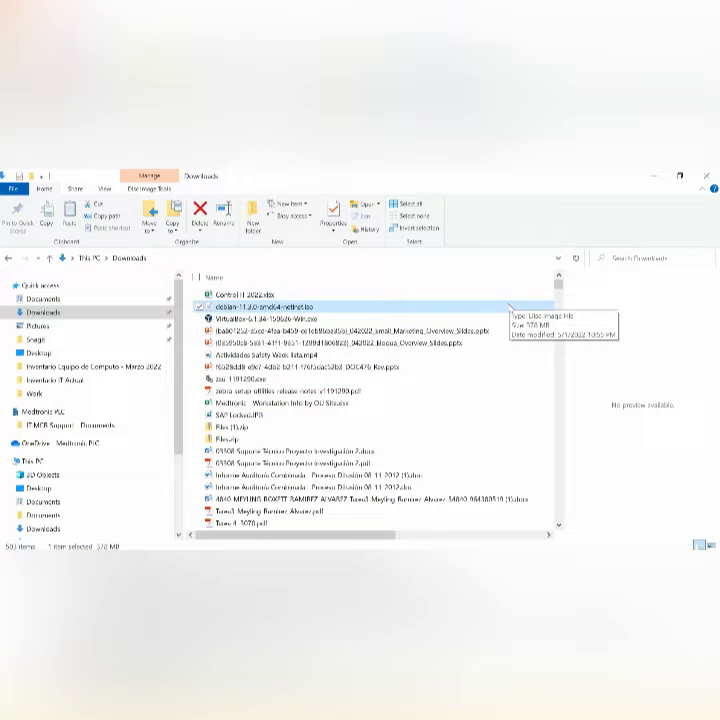
Step: Switch to Oracle VM VirtualBox Manager and begin a new virtual machine named Debian 11 with type Linux, version Debian (64-bit)
left_click(558, 559)
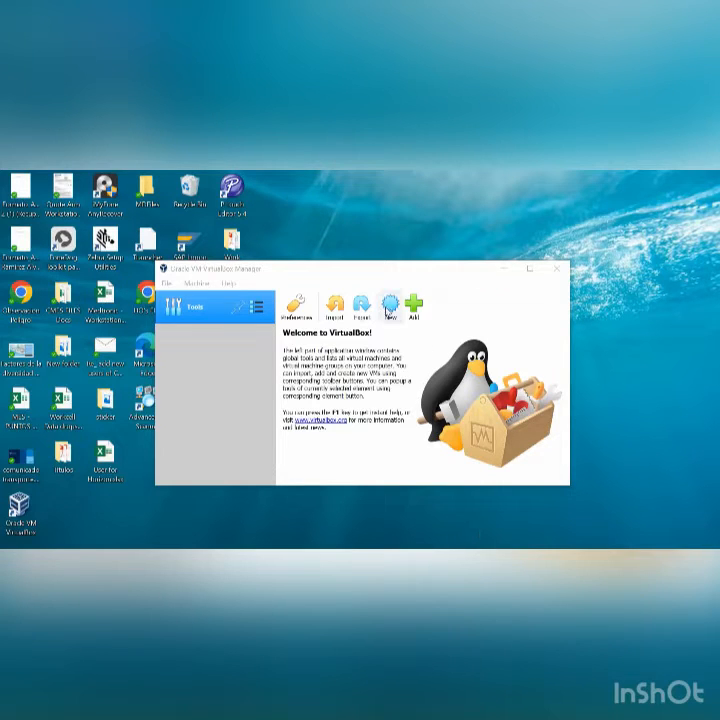
left_click(389, 308)
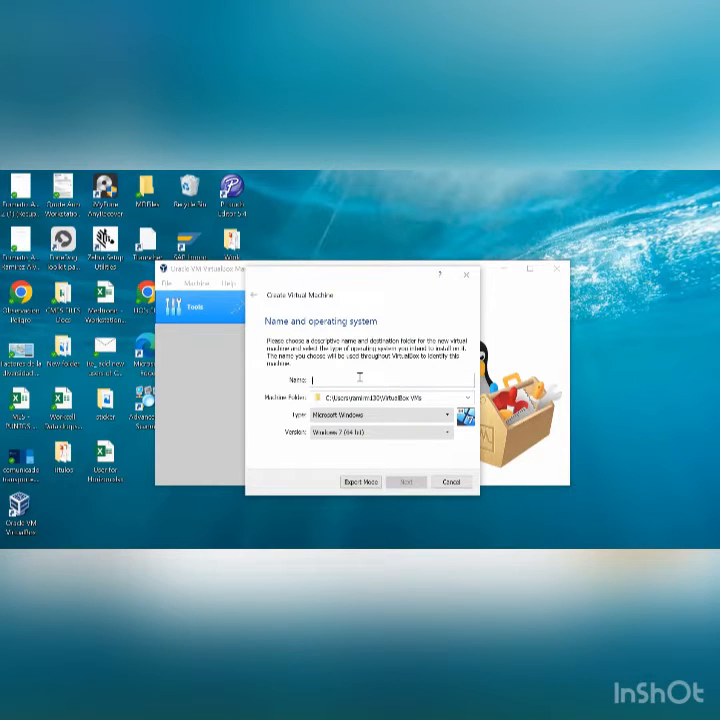
type("Debian 11")
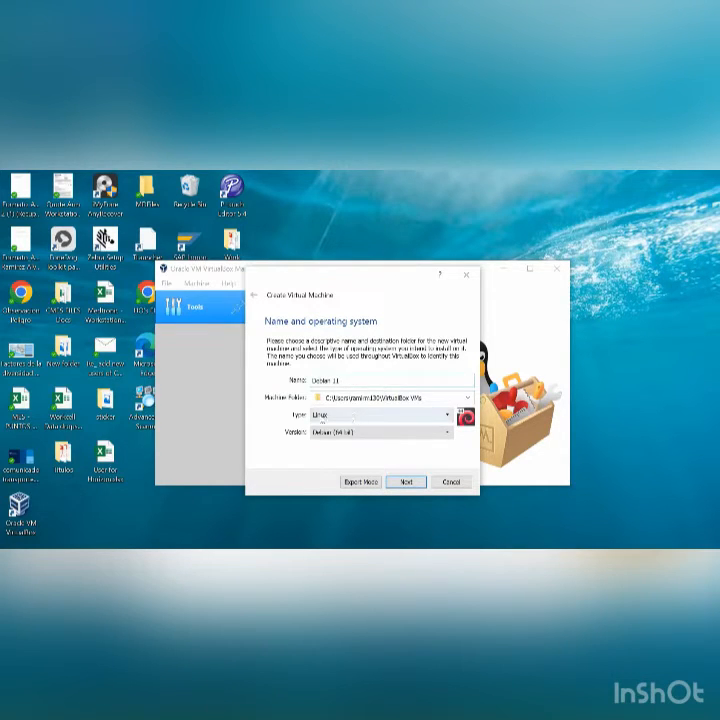
left_click(407, 482)
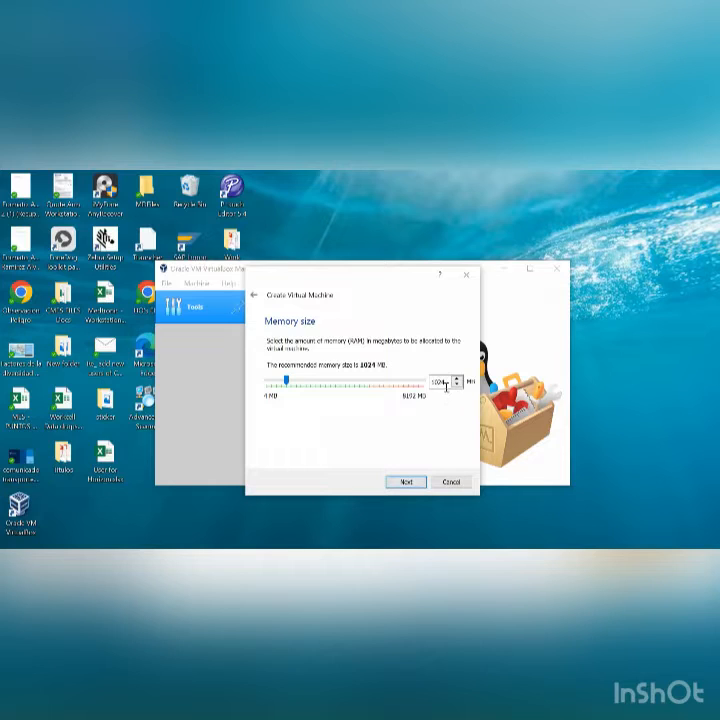
Step: Set the new virtual machine's memory size to 1000 MB
left_click_drag(447, 383, 422, 384)
type("2000")
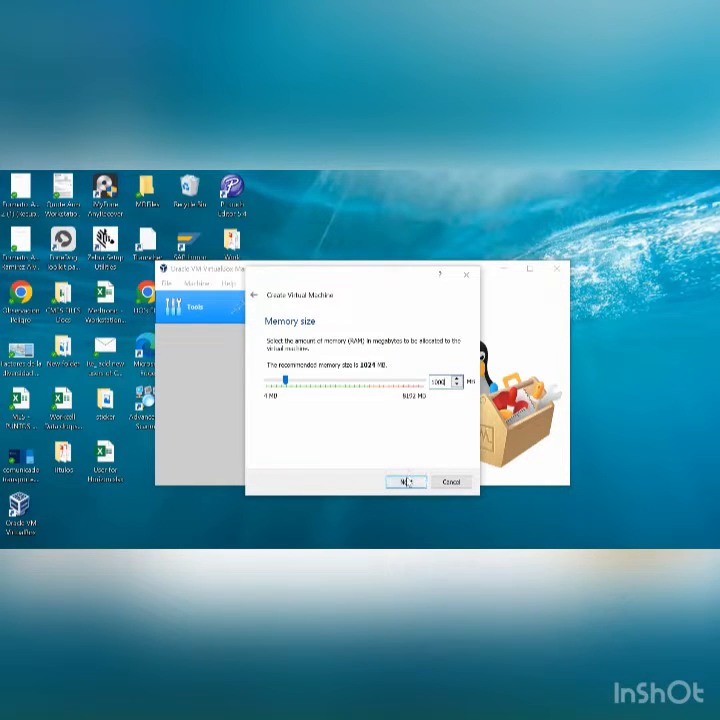
left_click(406, 482)
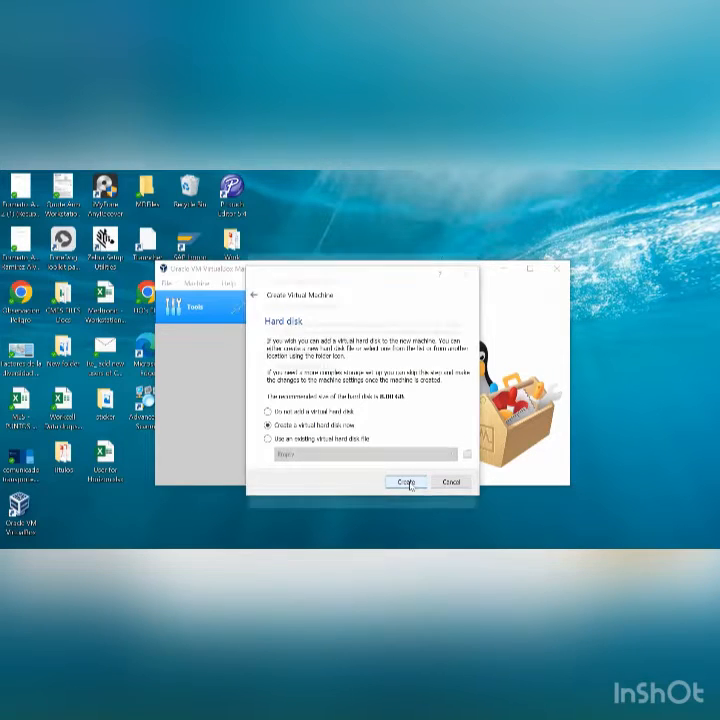
Step: Create a fixed-size VDI virtual hard disk of 10 GB for the Debian 11 machine
left_click(406, 483)
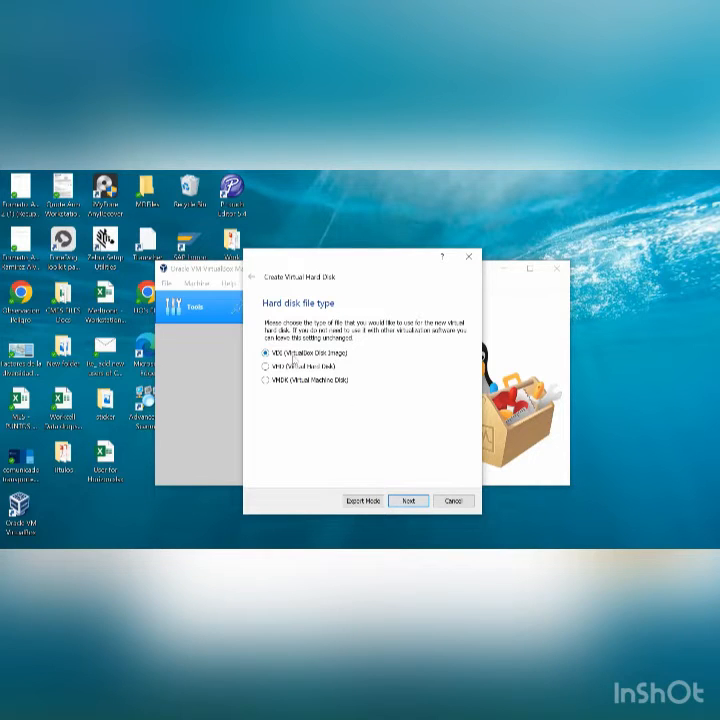
left_click(408, 501)
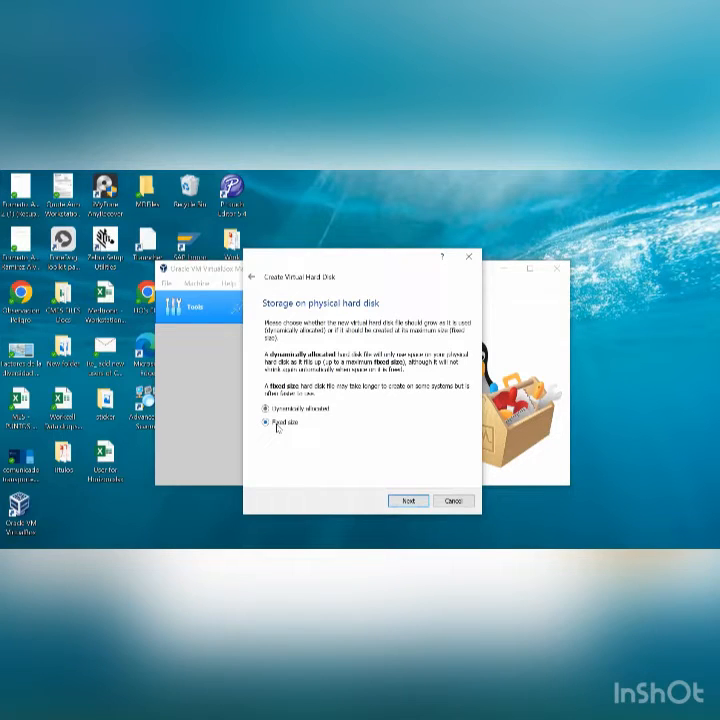
left_click(277, 425)
left_click(422, 503)
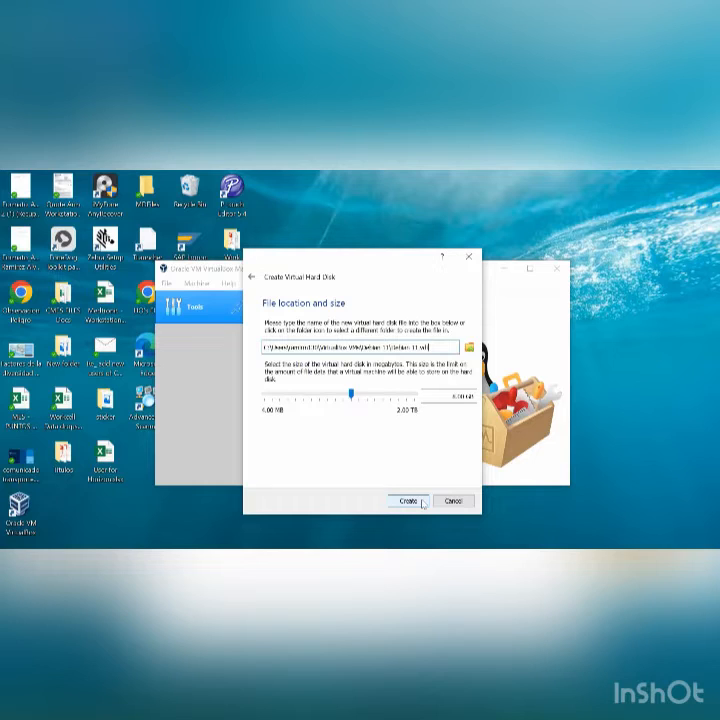
double_click(455, 396)
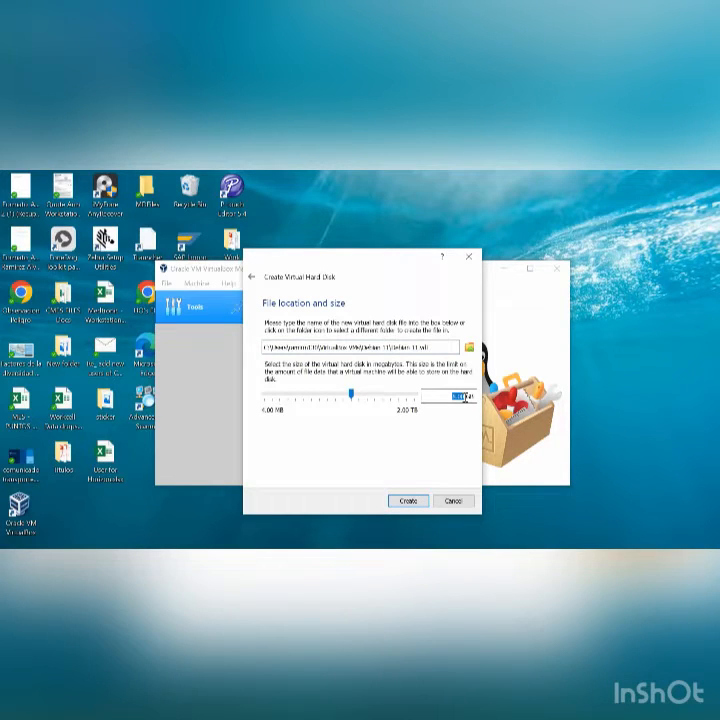
type("10")
left_click(408, 500)
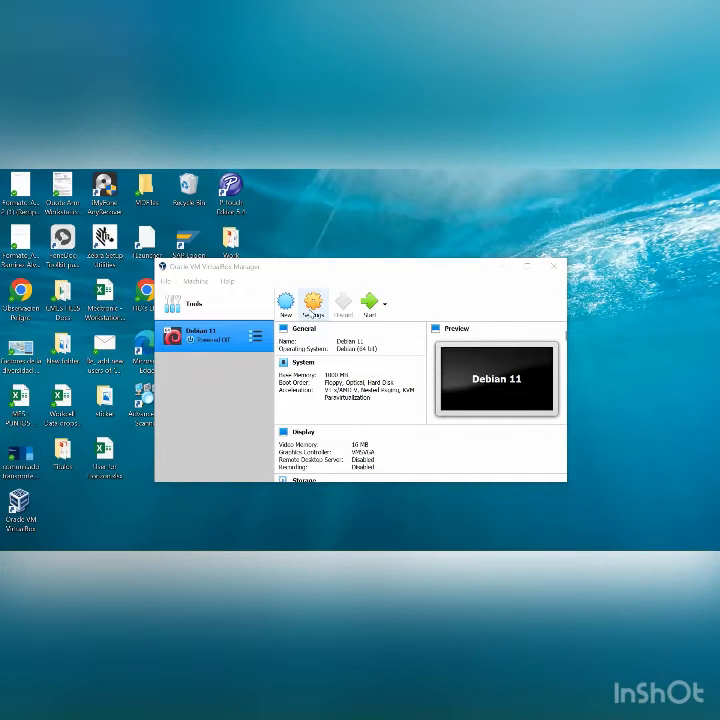
Step: Allocate 2 processors to the Debian 11 virtual machine and save its settings
left_click(312, 313)
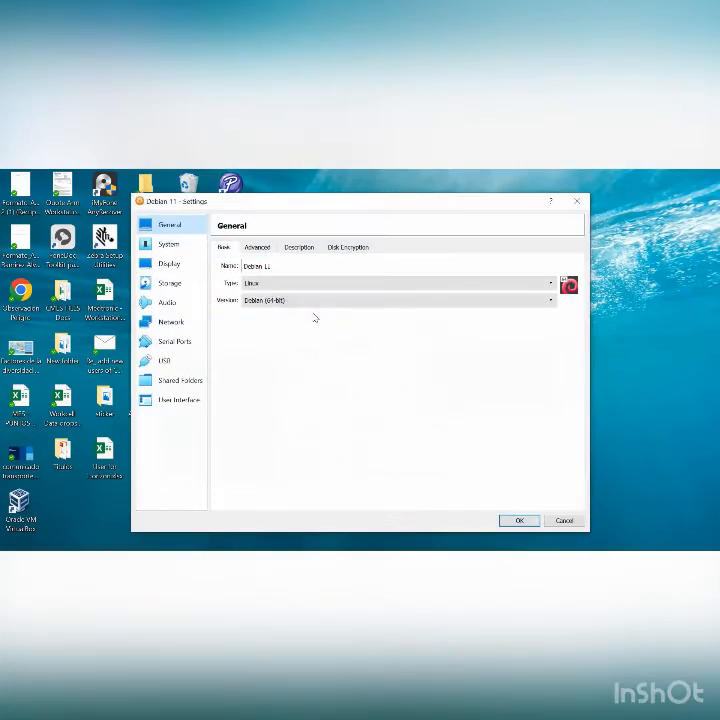
left_click(180, 250)
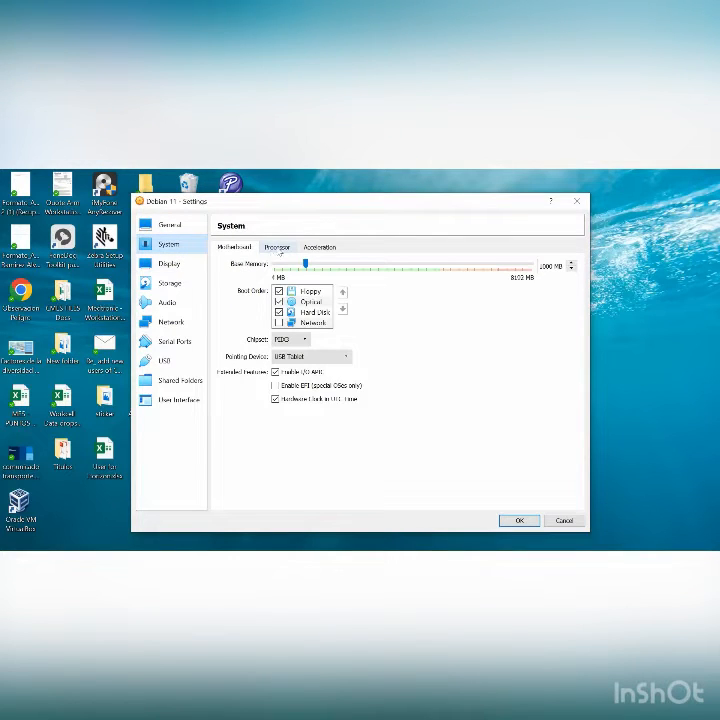
left_click(278, 249)
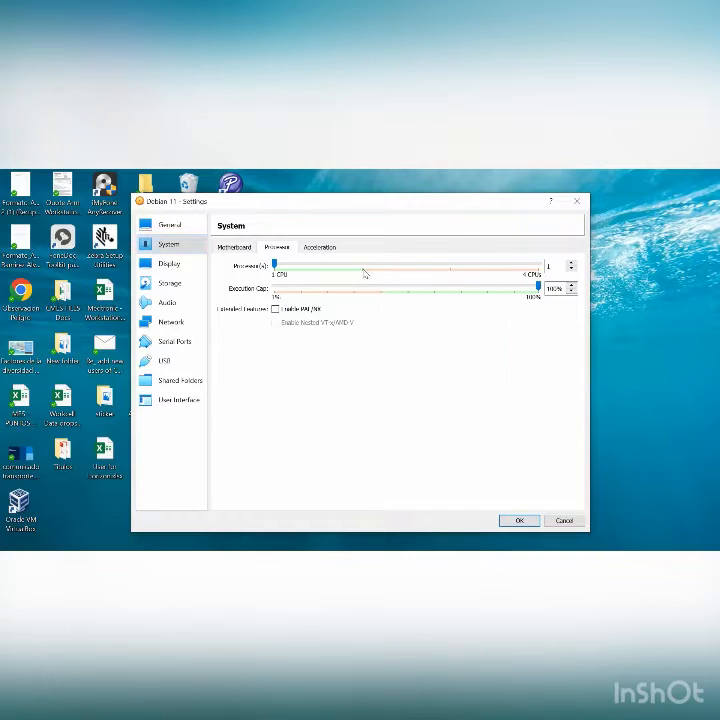
left_click_drag(275, 263, 363, 264)
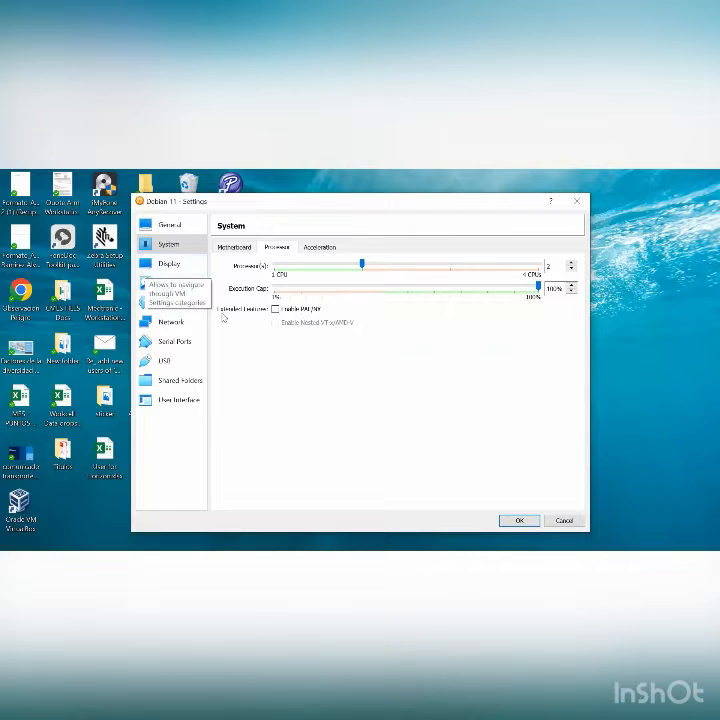
left_click(170, 284)
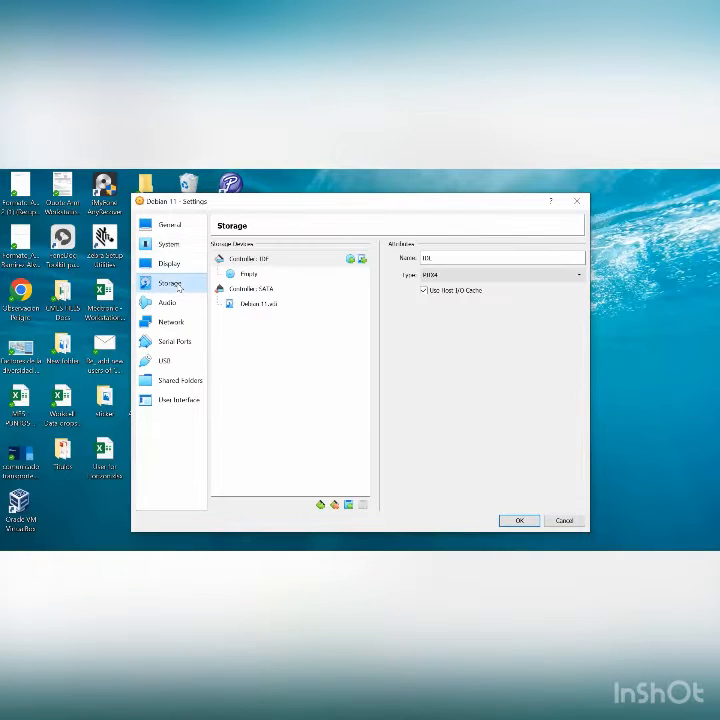
left_click(166, 243)
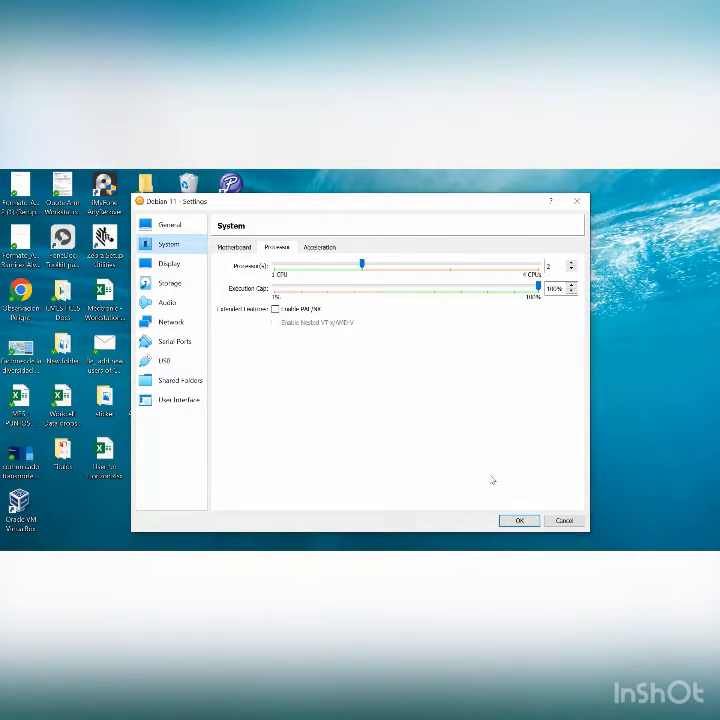
left_click(516, 520)
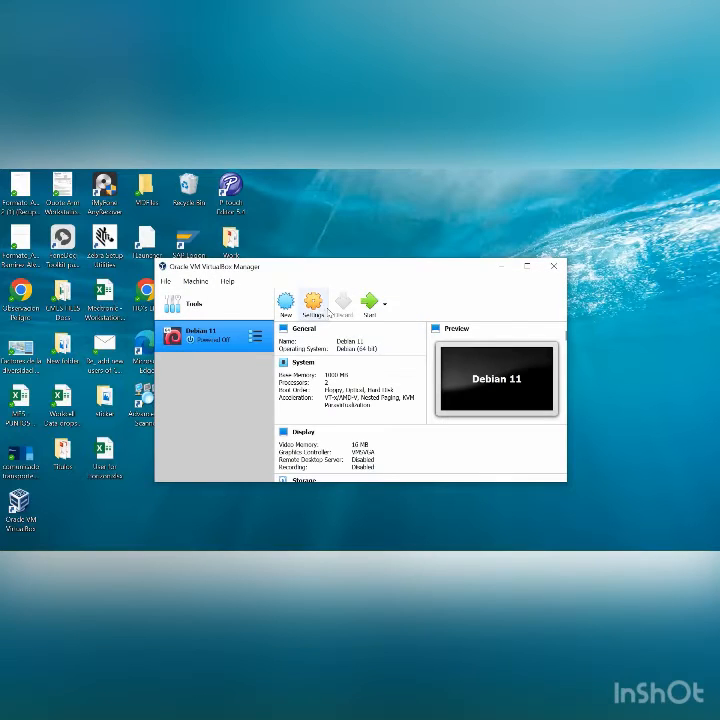
Step: Attach debian-11.3.0-amd64-netinst.iso from Downloads to the empty IDE optical drive in the Debian 11 machine's storage settings and save
left_click(313, 304)
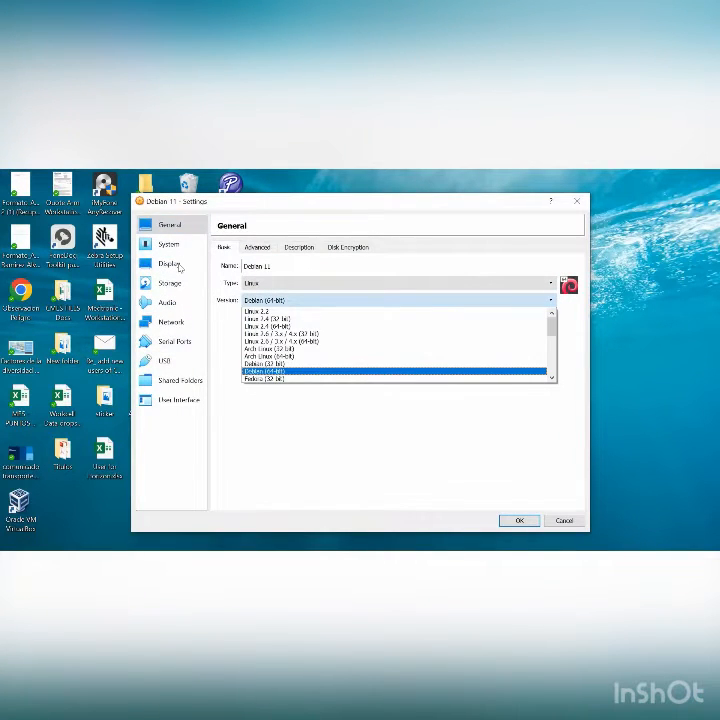
left_click(172, 264)
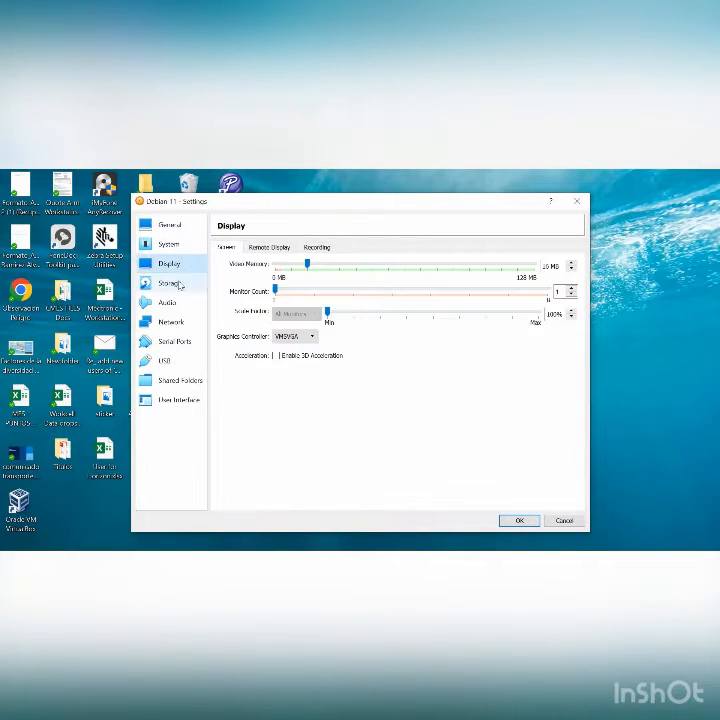
key("Down")
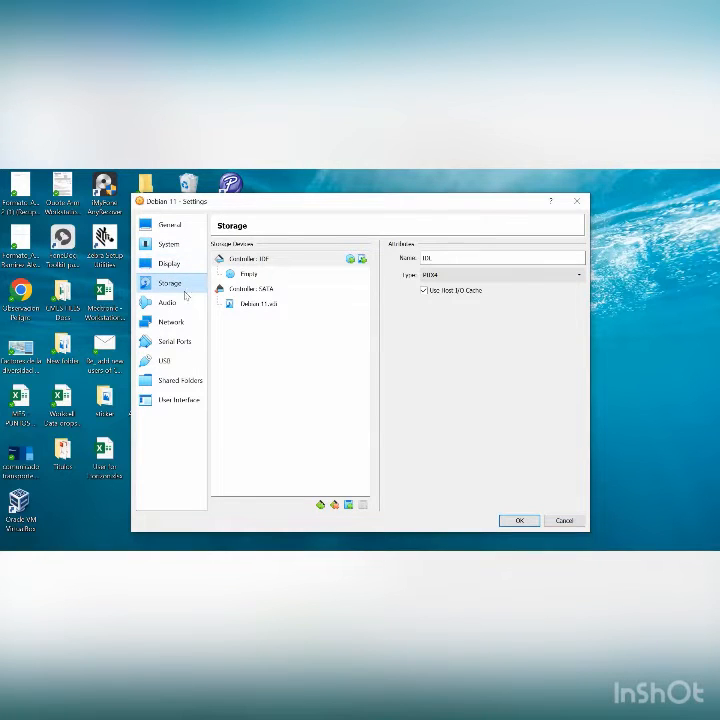
left_click(253, 275)
left_click(578, 259)
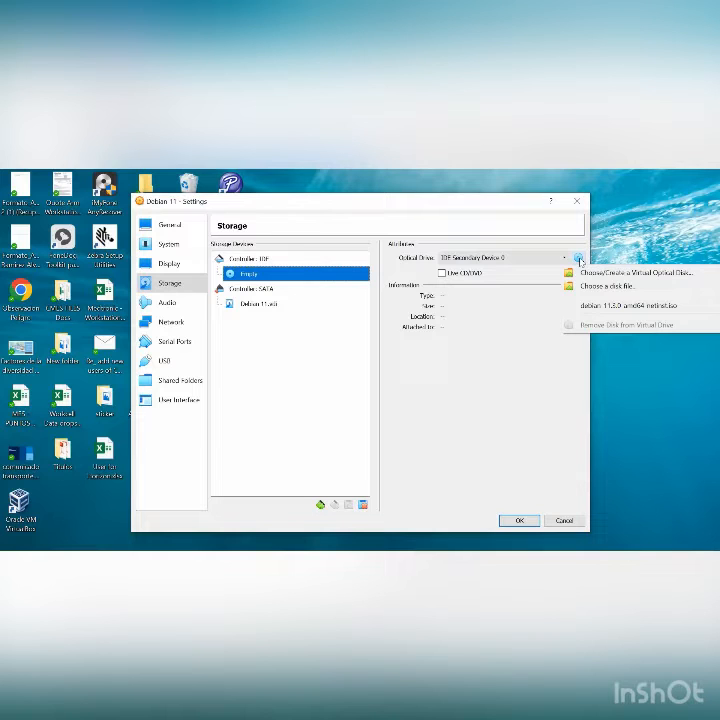
left_click(606, 286)
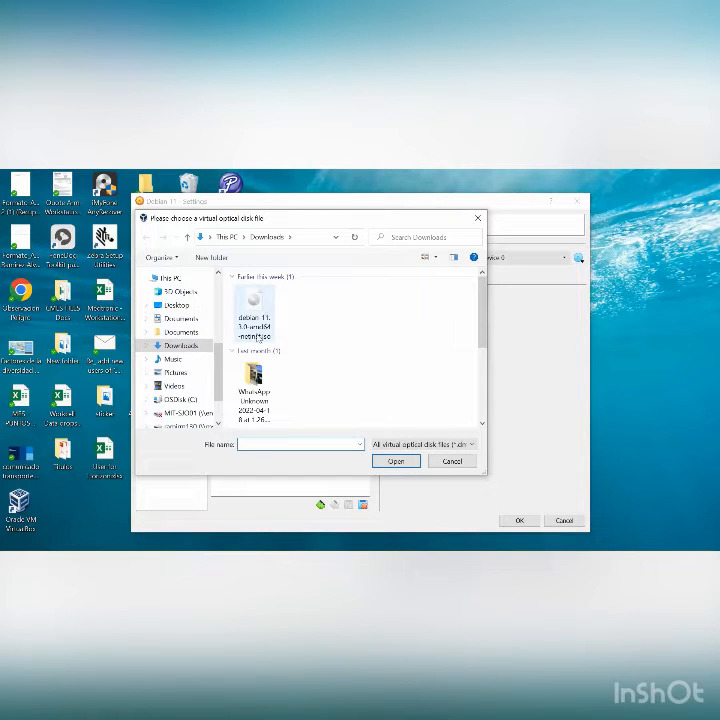
left_click(266, 320)
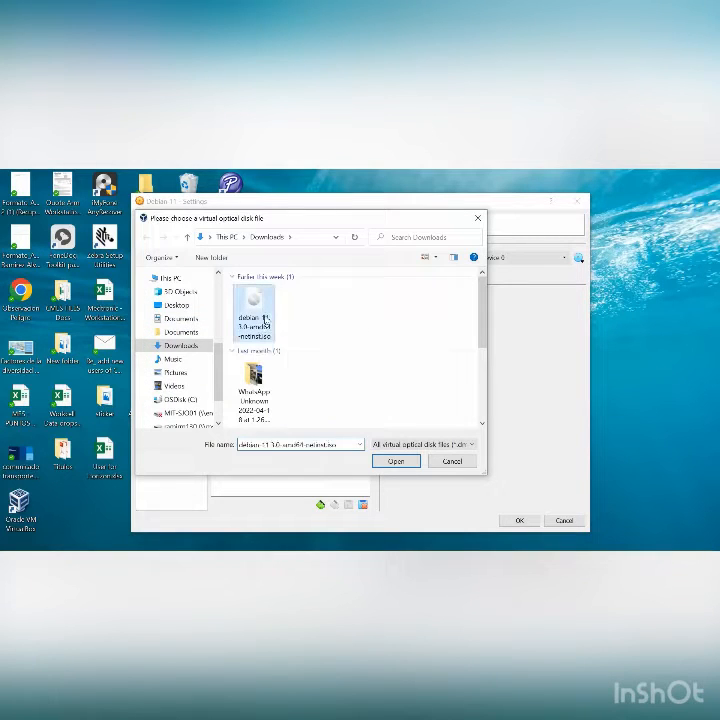
left_click(395, 462)
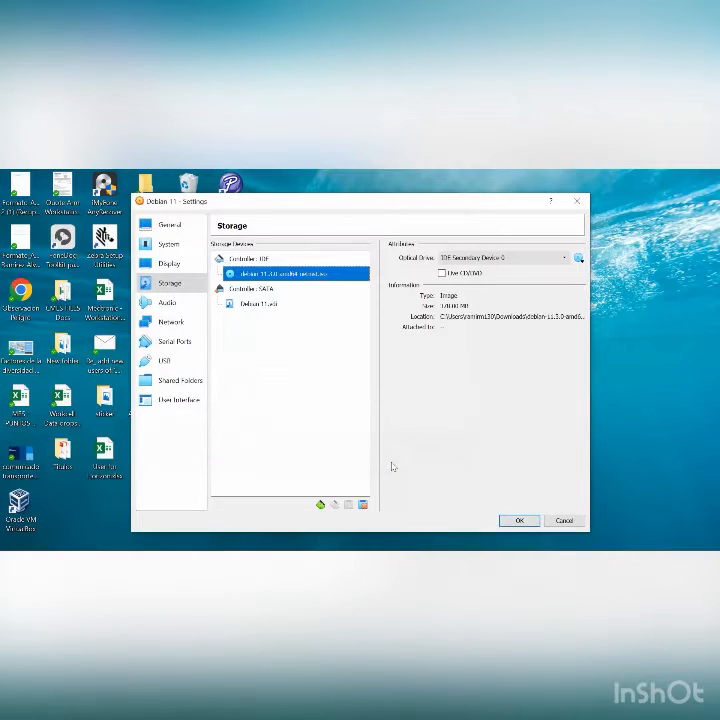
left_click(519, 522)
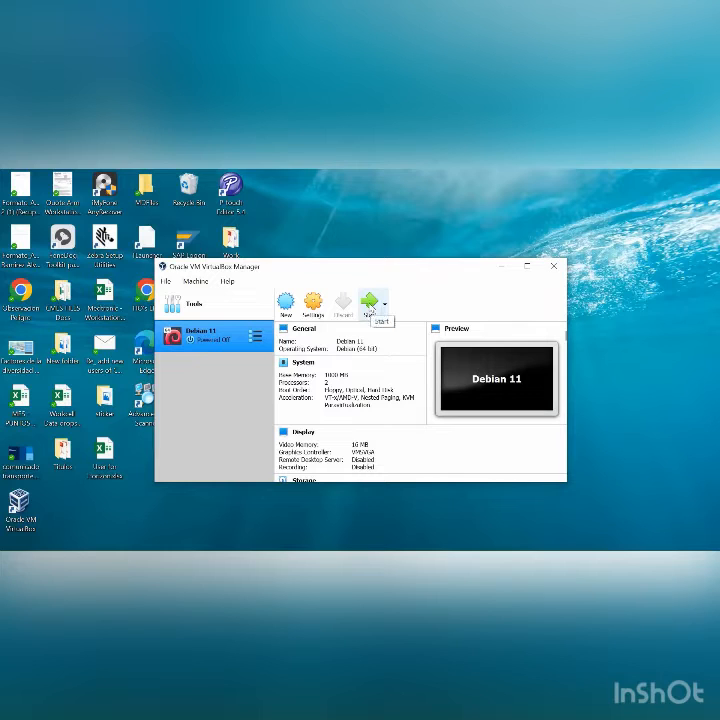
Step: Start the Debian 11 virtual machine, maximize its window and launch the Graphical install
left_click(369, 305)
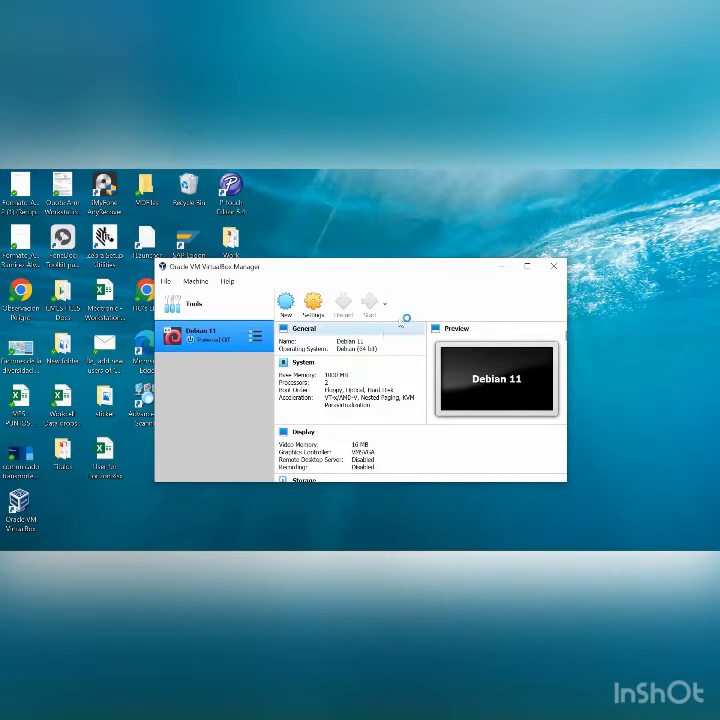
left_click(366, 299)
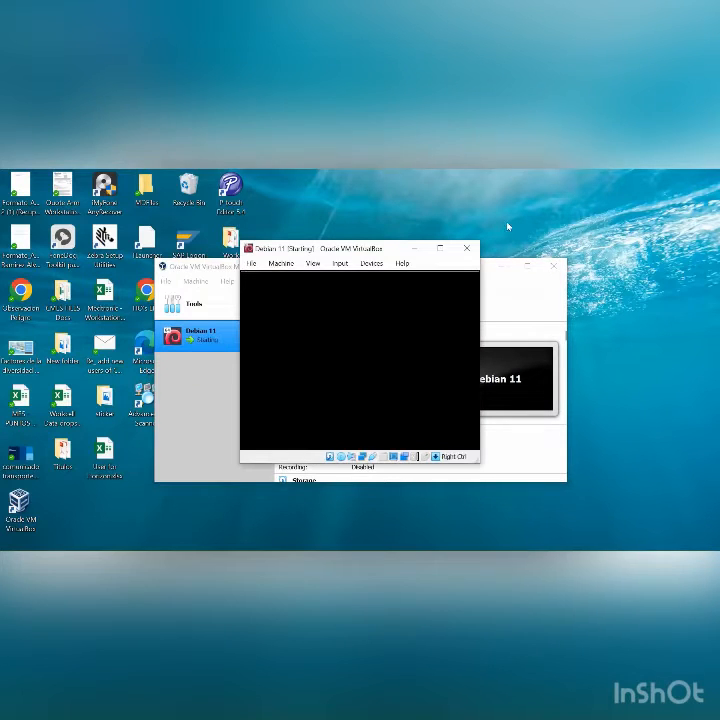
left_click(443, 250)
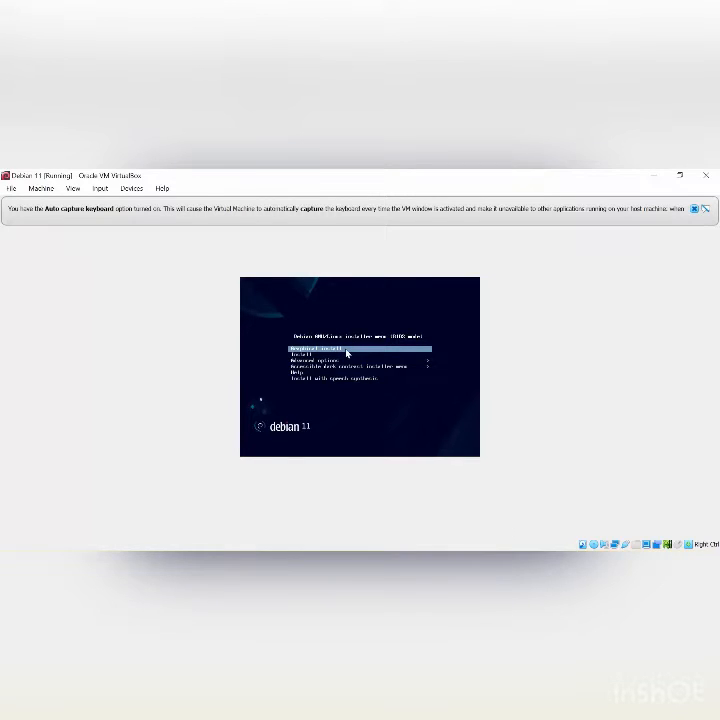
key("Return")
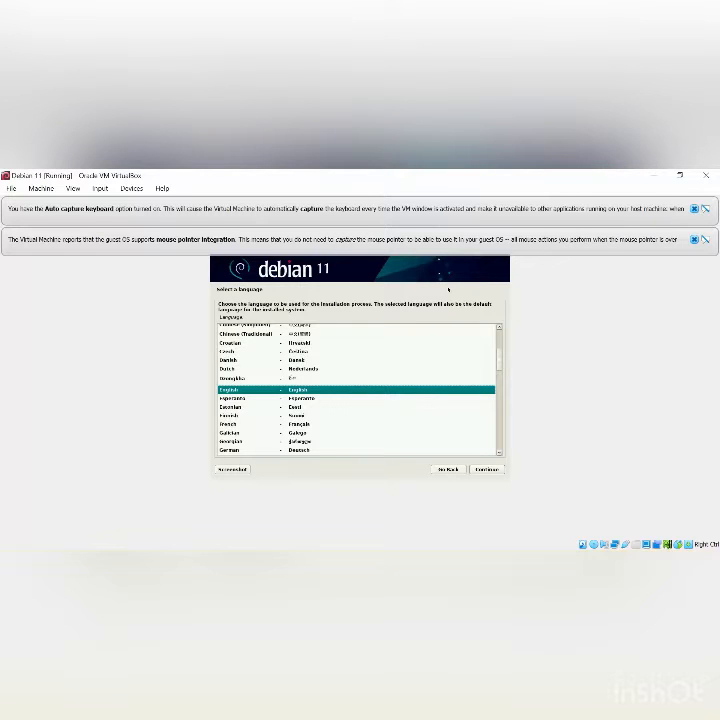
Step: Choose Spanish as the Debian installation language and continue
scroll(499, 362, "up", 1)
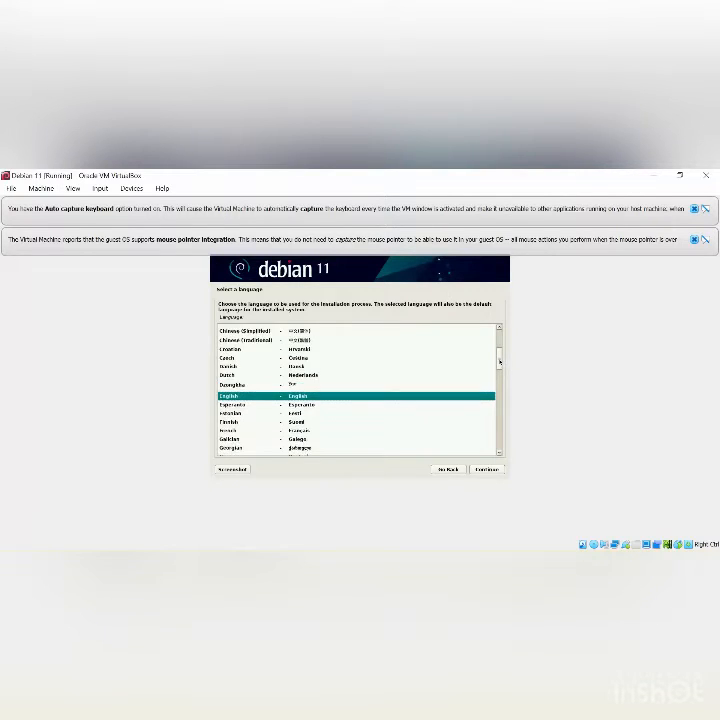
scroll(499, 361, "up", 1)
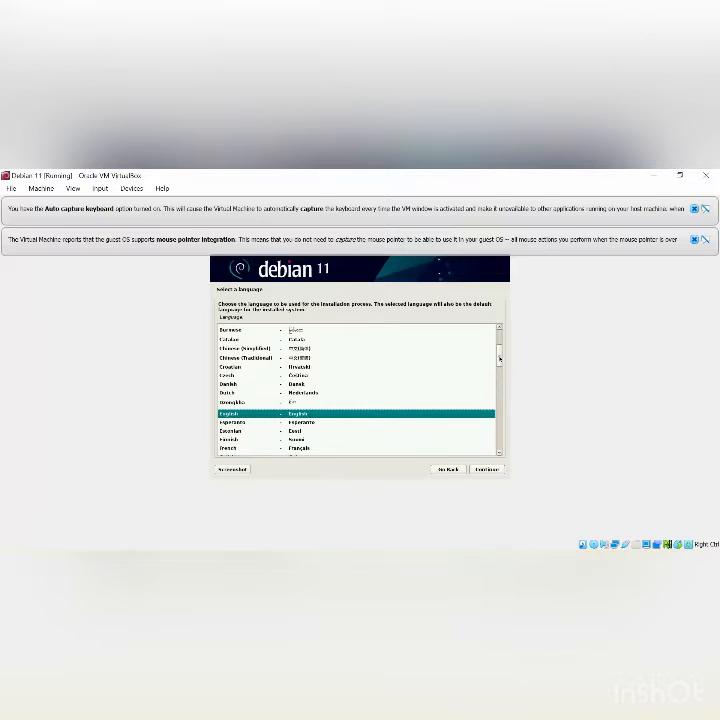
scroll(499, 360, "up", 3)
scroll(499, 360, "down", 3)
left_click_drag(499, 360, 497, 427)
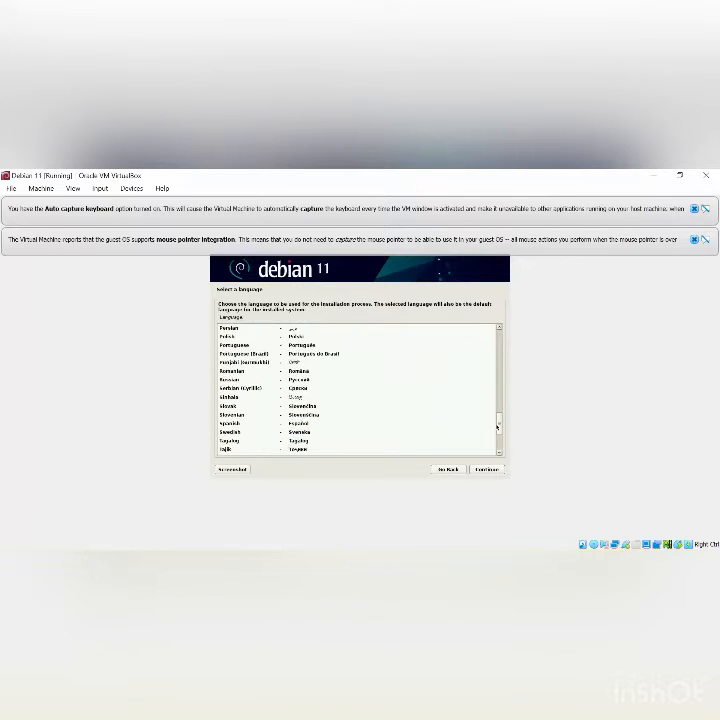
left_click(239, 422)
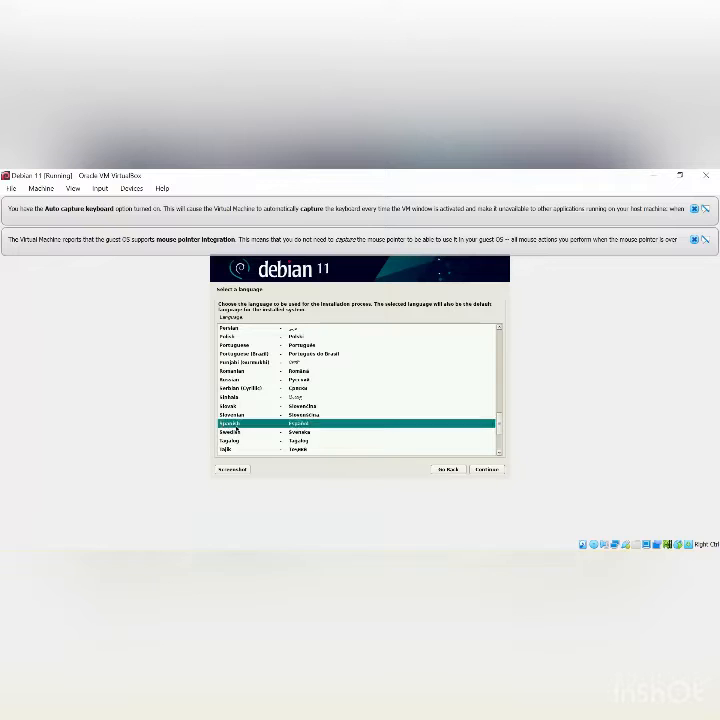
left_click(485, 469)
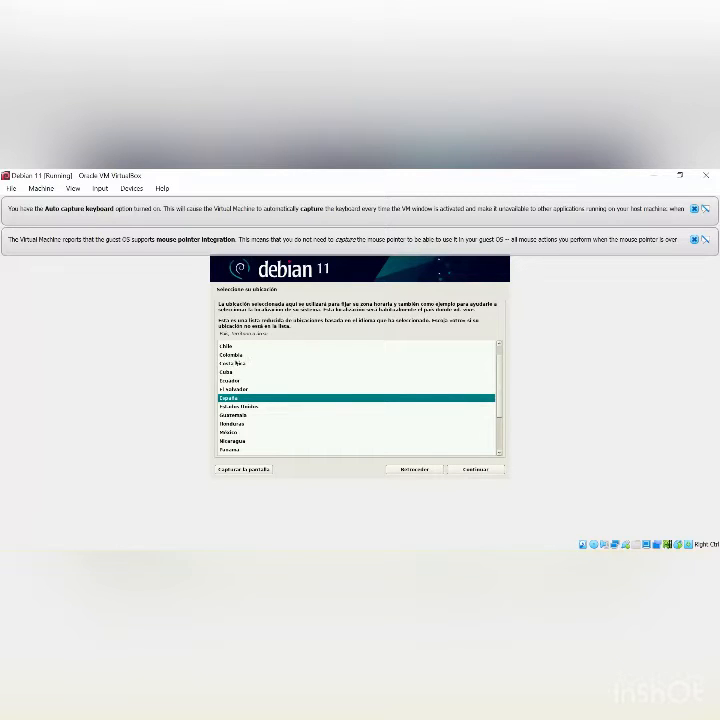
Step: Set the location to Costa Rica and the keyboard layout to Inglés estadounidense
left_click(238, 364)
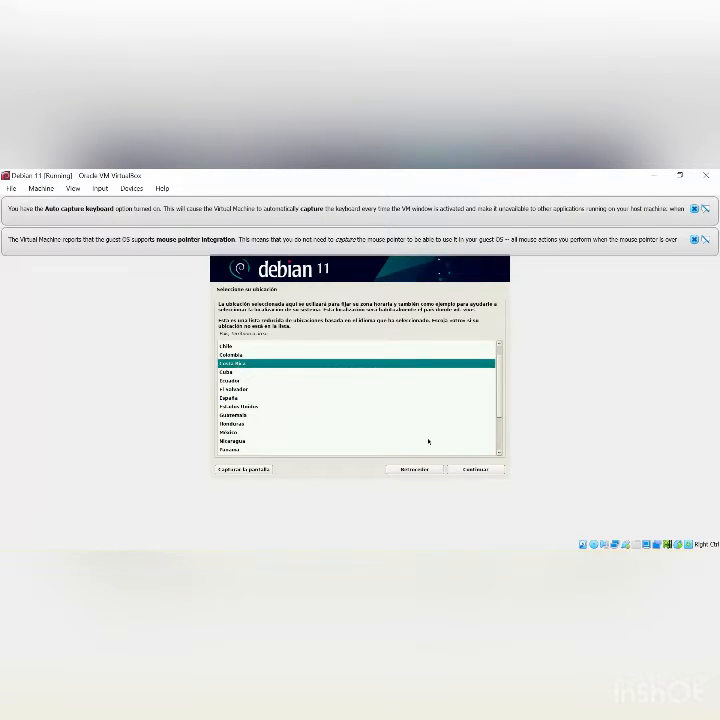
left_click(474, 469)
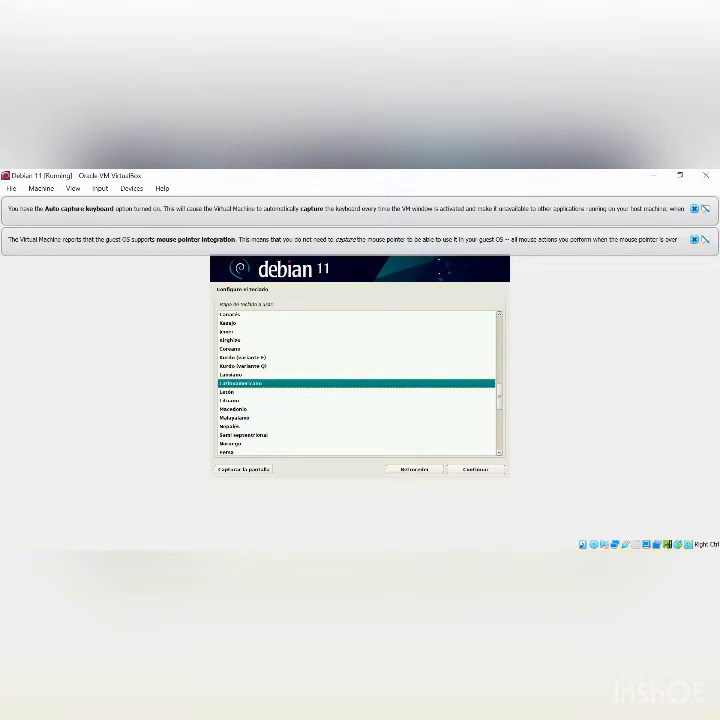
scroll(499, 390, "up", 2)
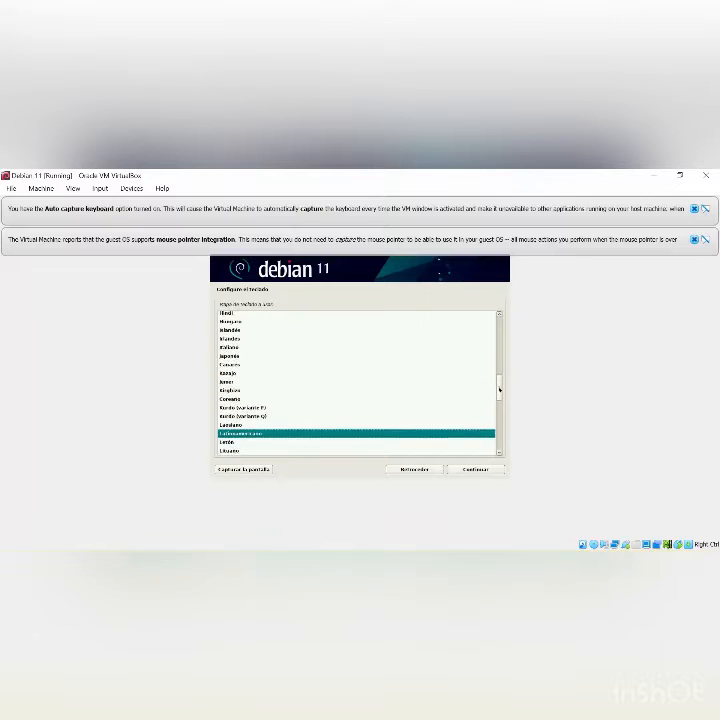
left_click_drag(499, 390, 457, 330)
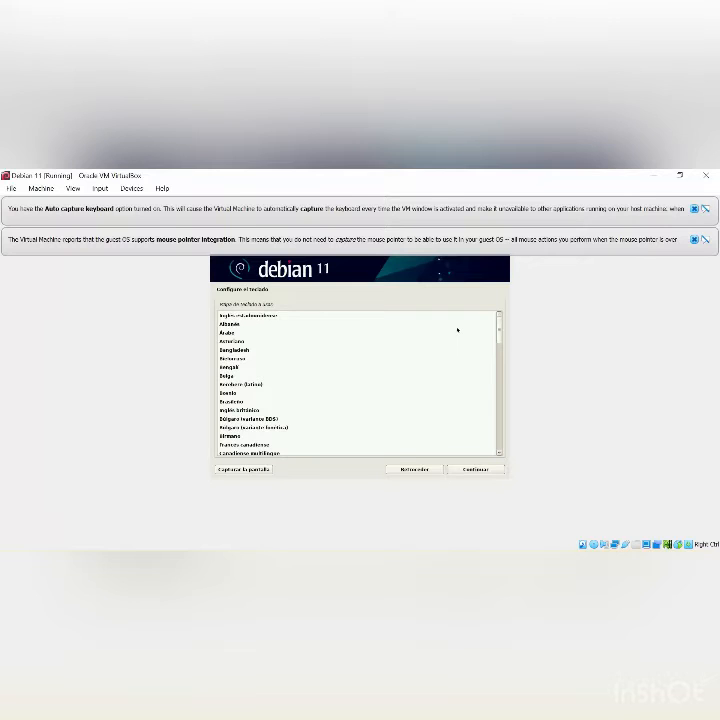
left_click(265, 315)
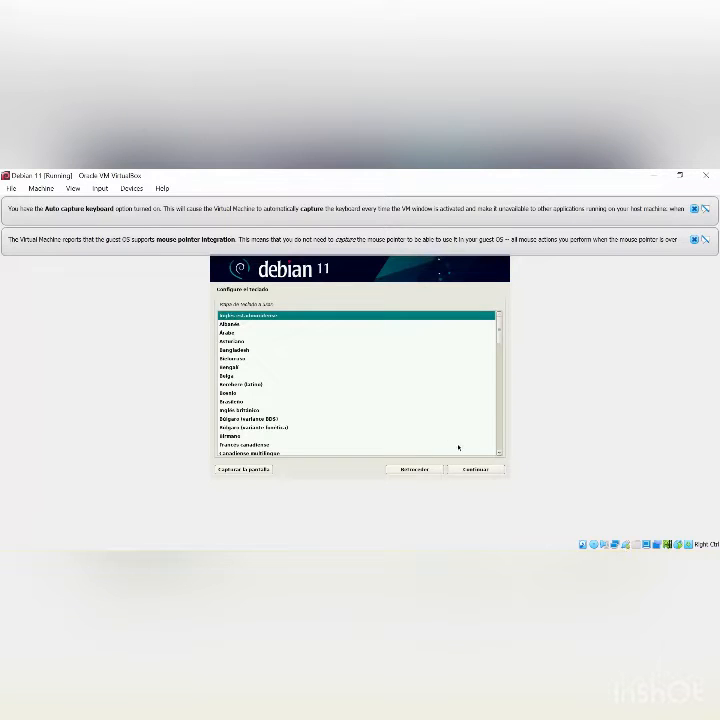
key("Return")
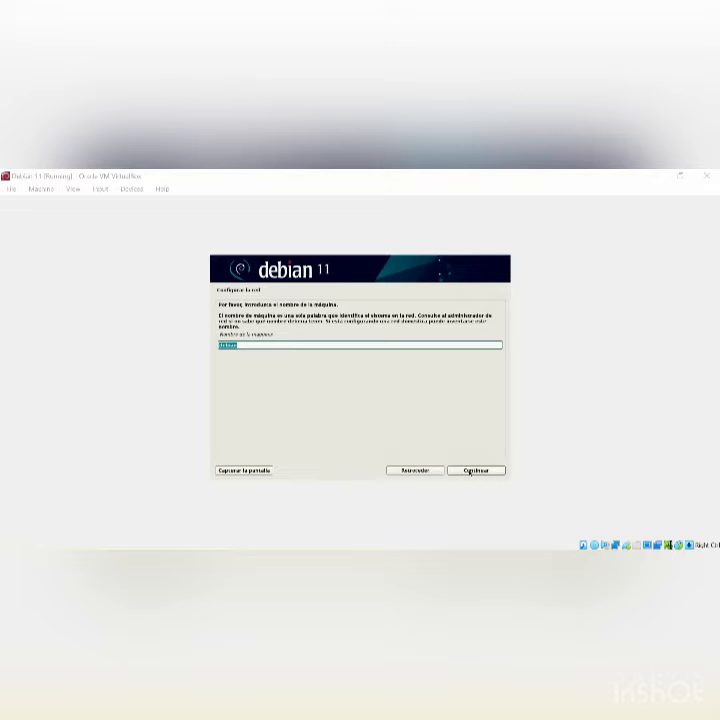
Step: Accept the default host name debian and leave the network domain name blank
left_click(470, 471)
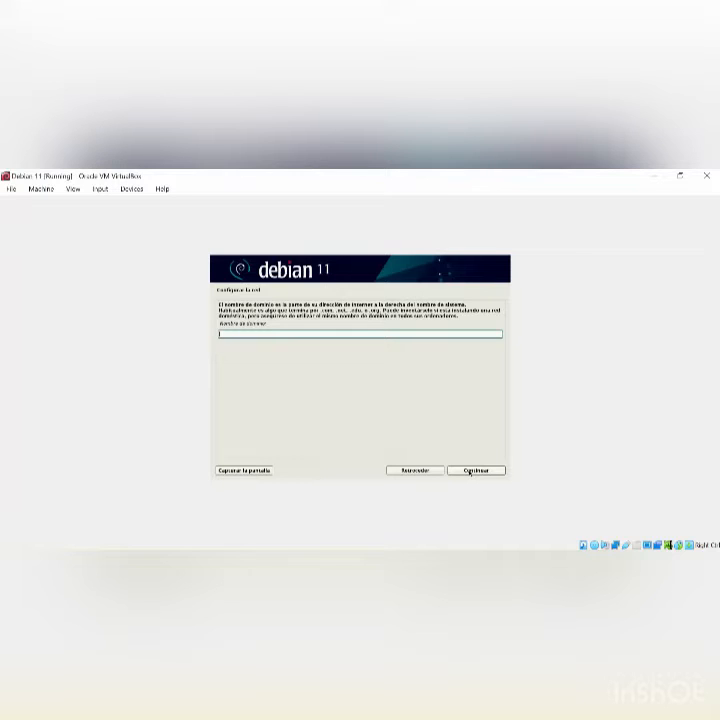
left_click(470, 471)
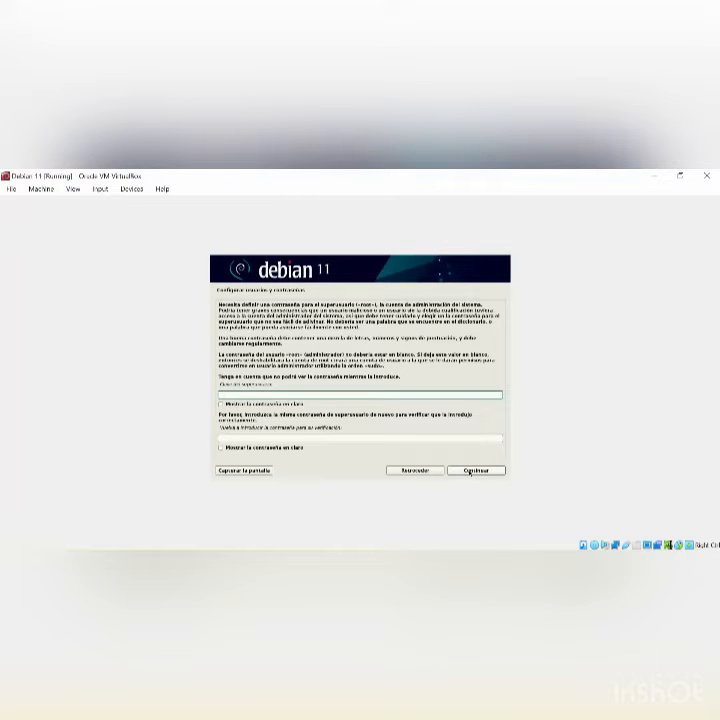
Step: Enter the superuser (root) password, repeat it for verification and continue
type("1")
key("Caps_Lock")
key("BackSpace")
key("Caps_Lock")
type("•")
key("Caps_Lock")
type("••••••••")
left_click(407, 439)
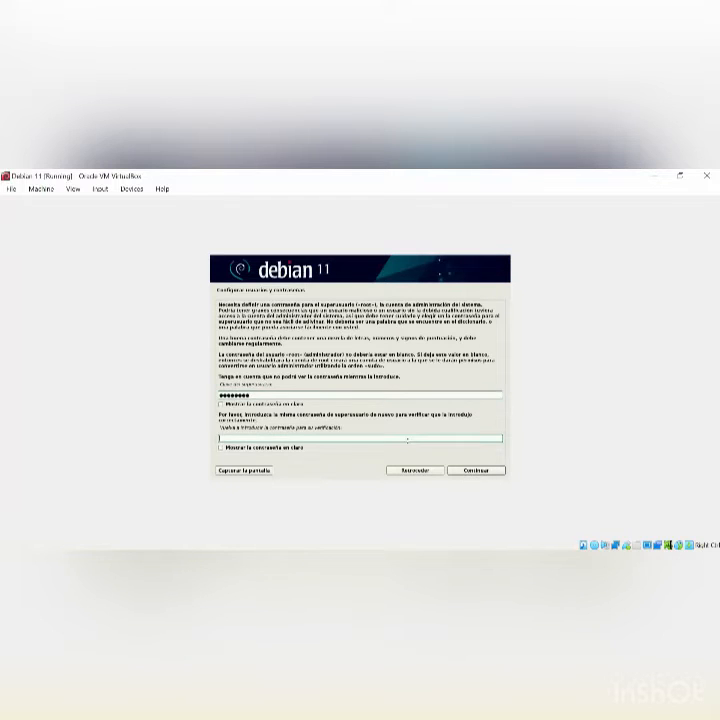
type("••••••••")
left_click(484, 475)
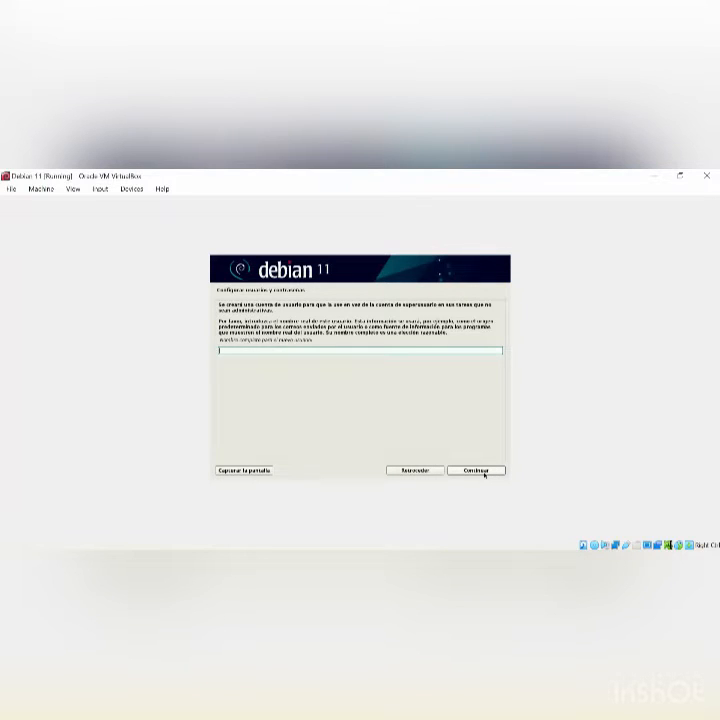
Step: Enter the new user's full name for the account and continue to the username choice
type("ramiro ra")
left_click(487, 472)
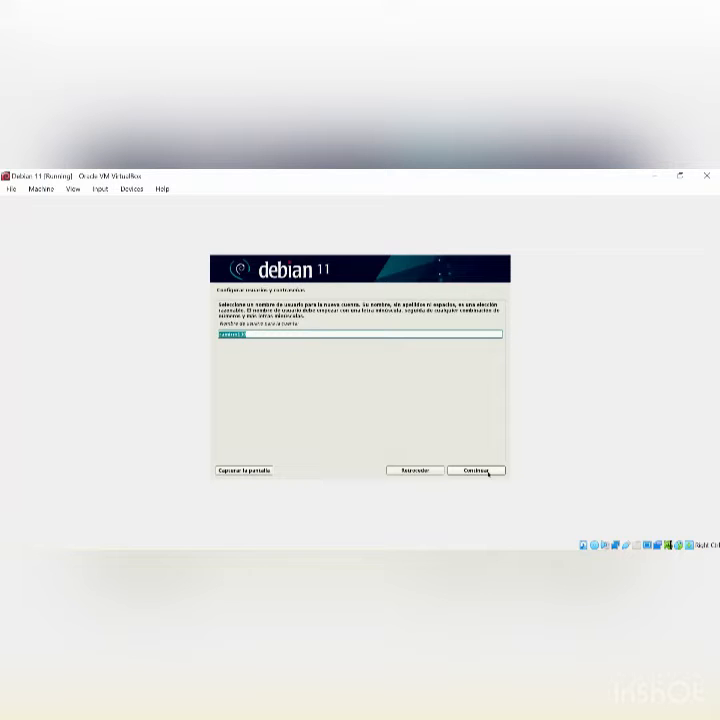
Step: Accept the suggested account username, enter the new user's password, repeat it for verification and continue
left_click(488, 472)
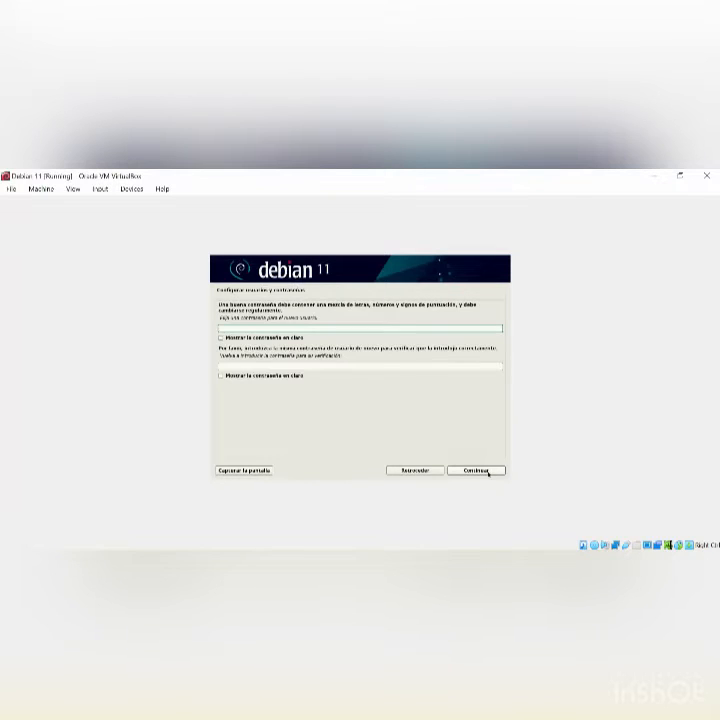
key("Caps_Lock")
type("•")
key("Caps_Lock")
type("•••••••")
key("Tab")
key("Caps_Lock")
type("•")
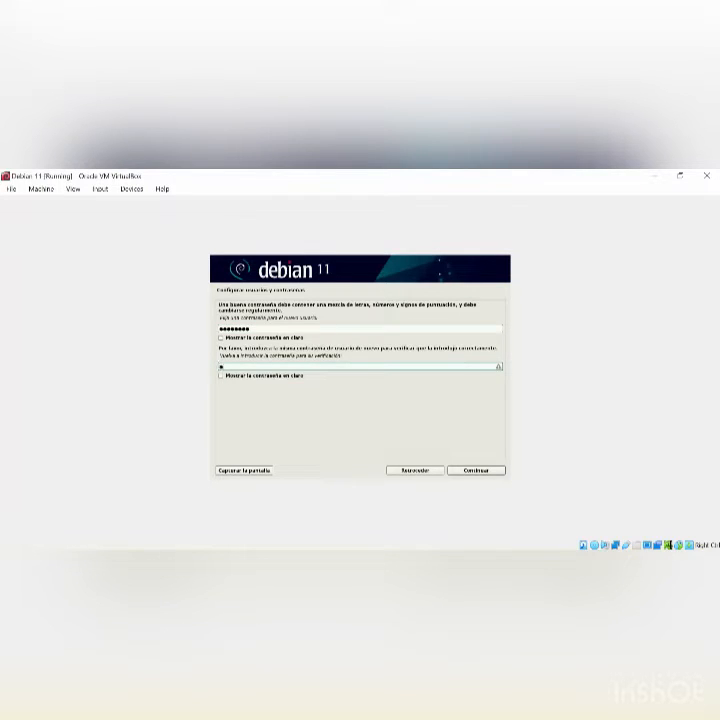
key("Caps_Lock")
type("•••••••")
left_click(484, 469)
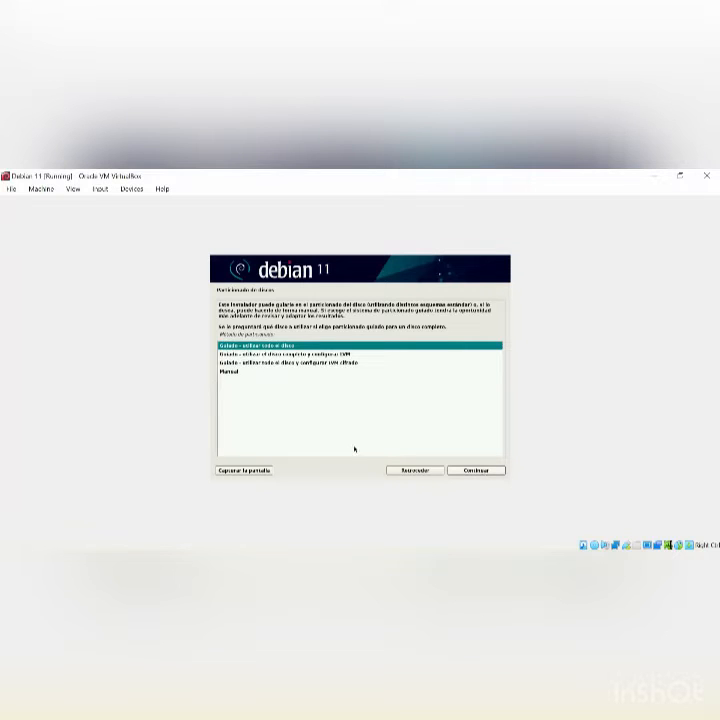
Step: Choose Manual partitioning and create a new empty partition table on the sda VBOX HARDDISK
left_click(238, 372)
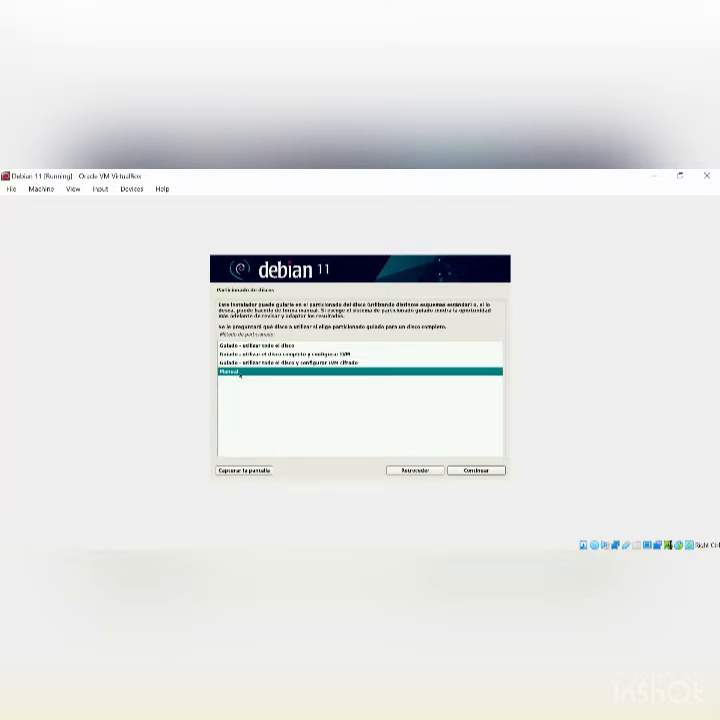
left_click(478, 470)
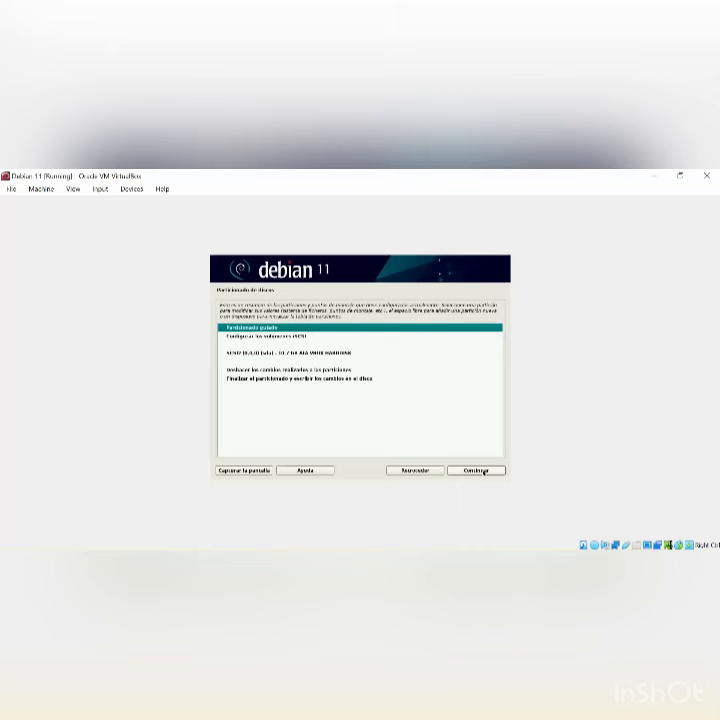
left_click(348, 361)
left_click(345, 353)
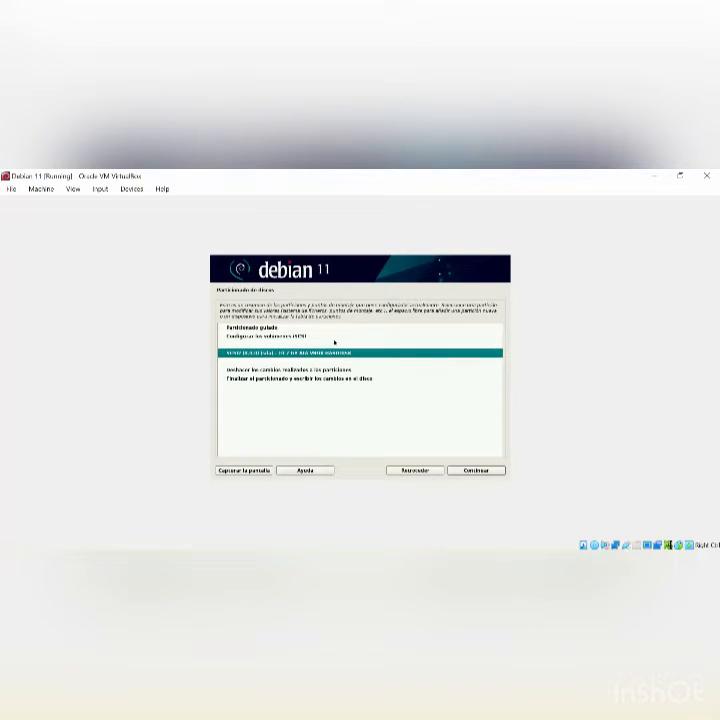
left_click(470, 471)
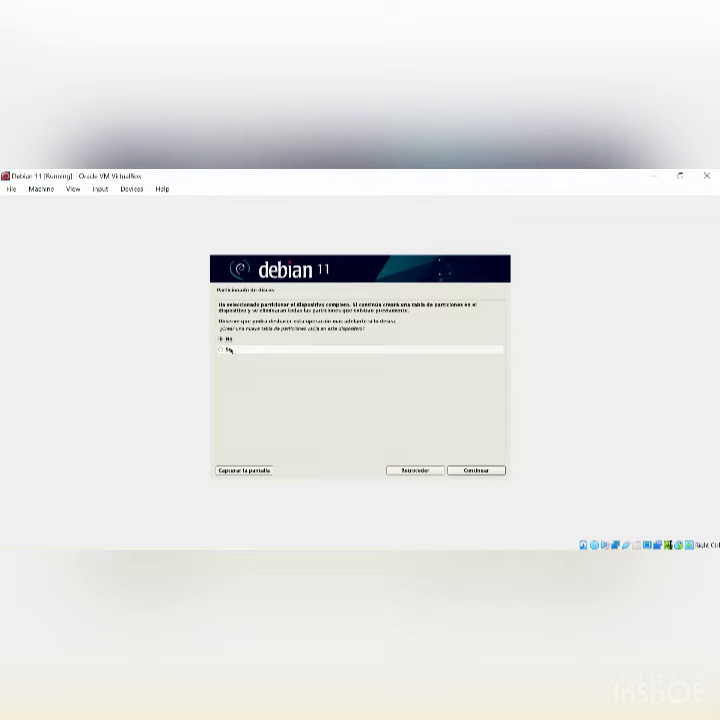
left_click(228, 350)
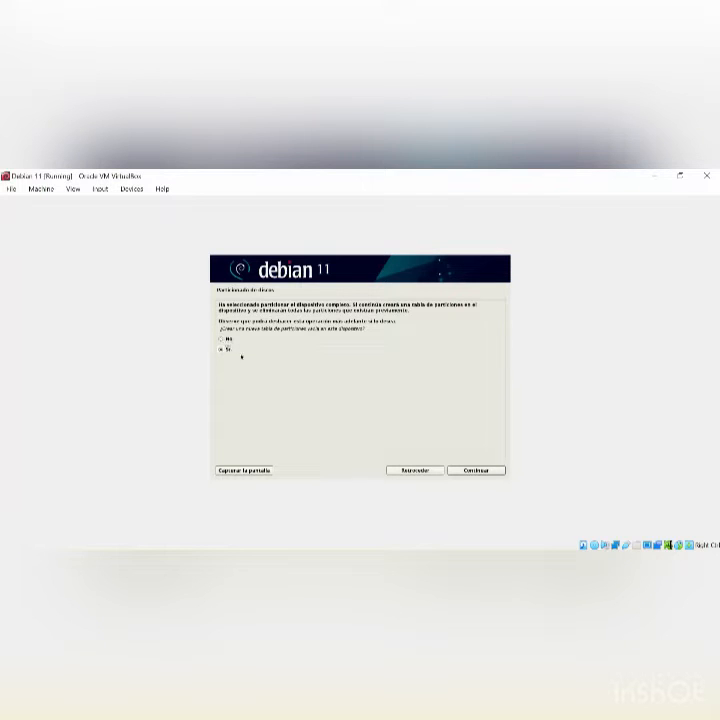
left_click(470, 471)
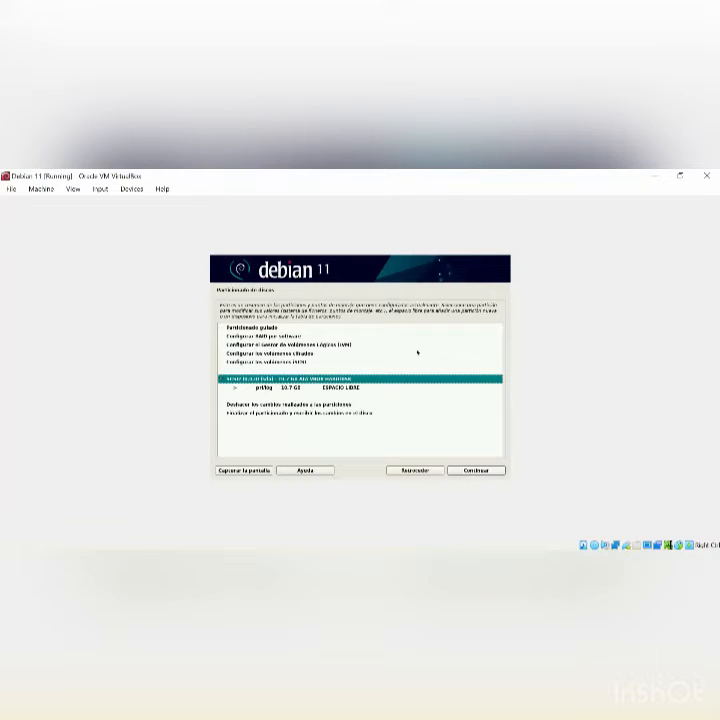
Step: Create a new primary partition of about 200 MB at the beginning (Principio) of the disk's free space
key("Down")
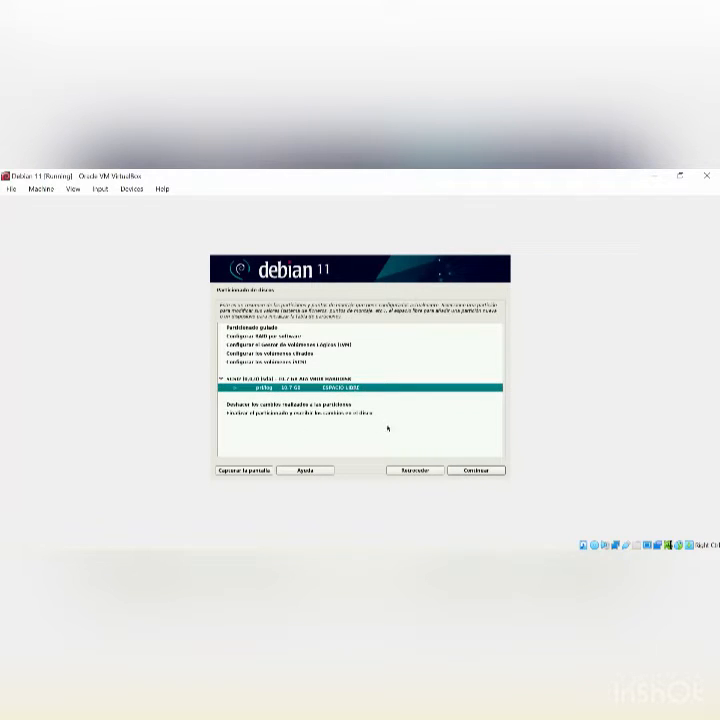
left_click(463, 471)
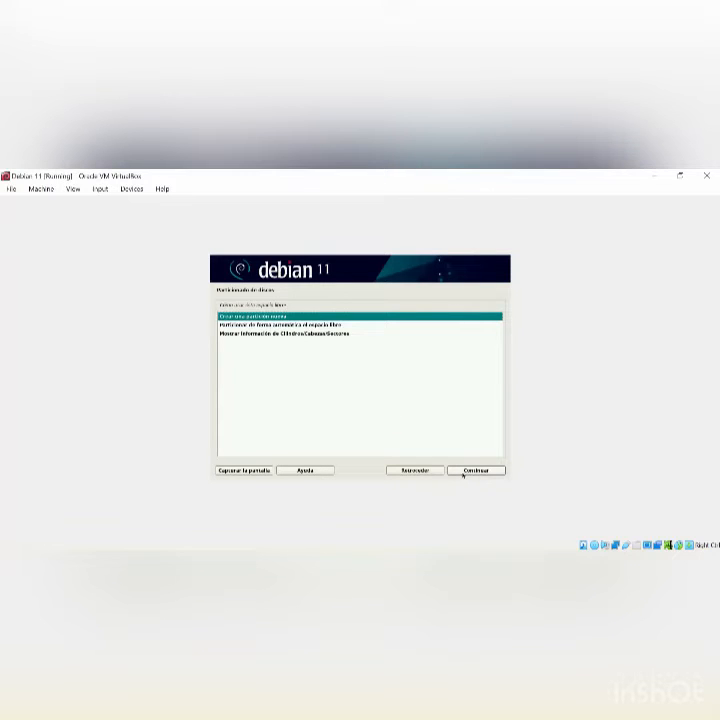
left_click(464, 471)
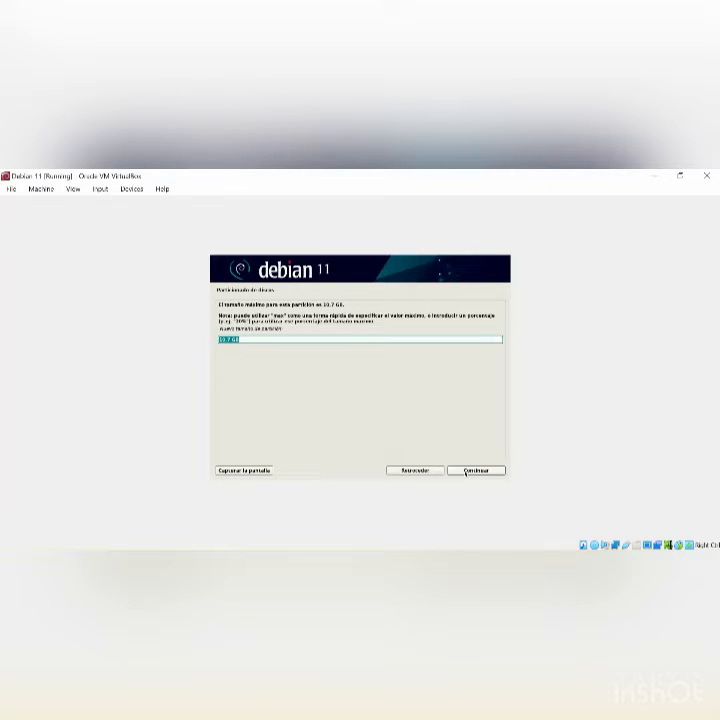
type("300mb")
key("BackSpace")
key("BackSpace")
type("mb")
key("BackSpace")
key("BackSpace")
key("BackSpace")
type("MB")
left_click(466, 471)
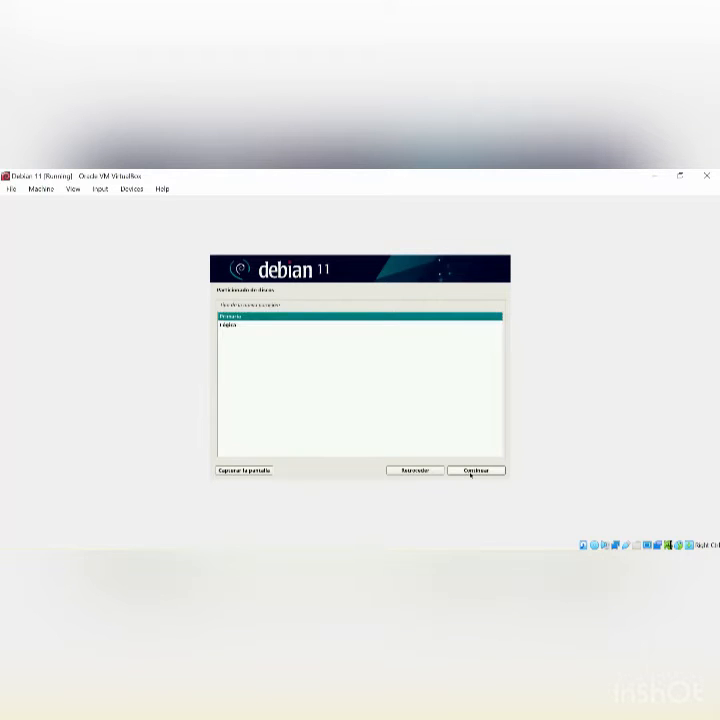
left_click(471, 472)
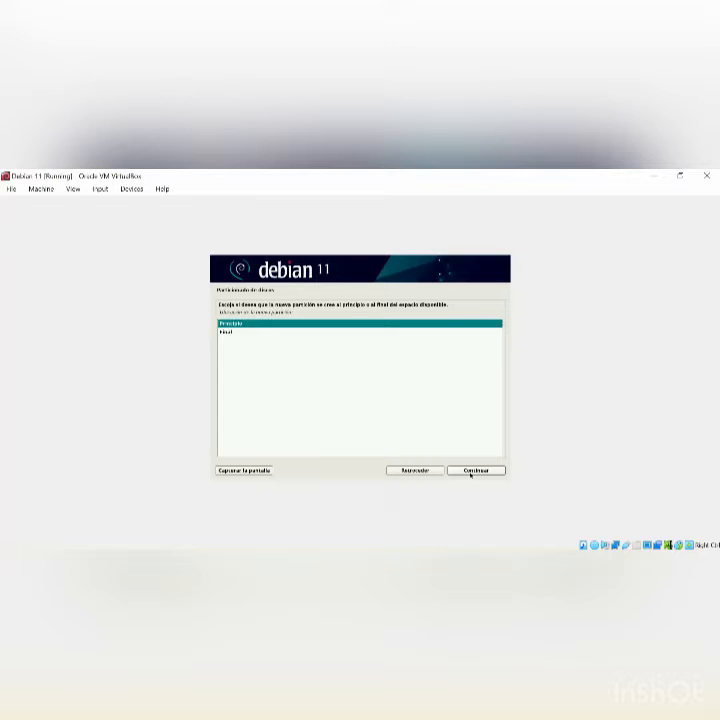
left_click(471, 472)
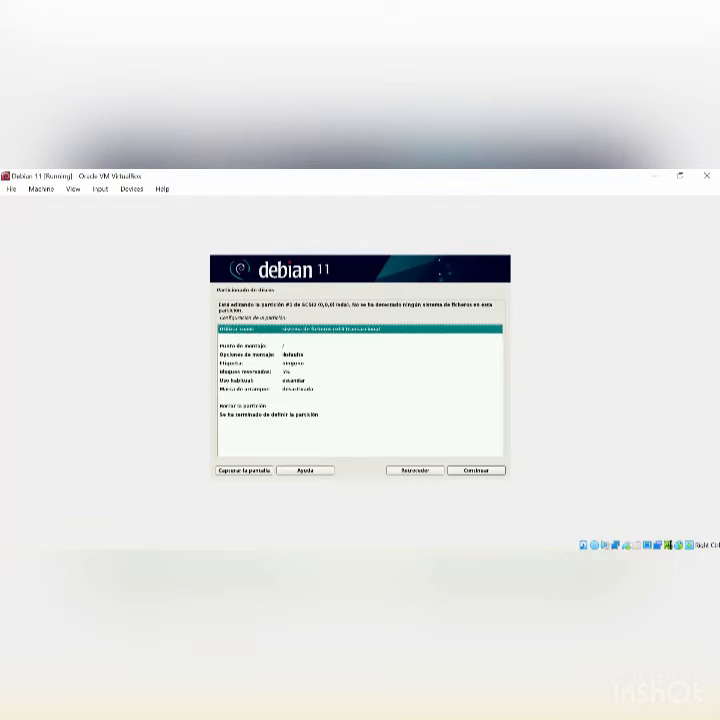
Step: Set the first partition's mount point to /home and finish defining the partition
left_click(282, 347)
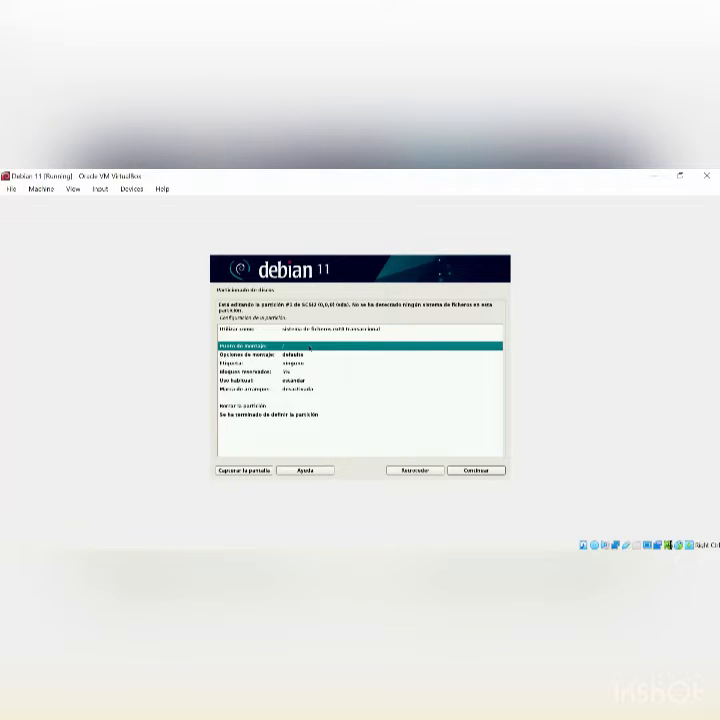
double_click(310, 347)
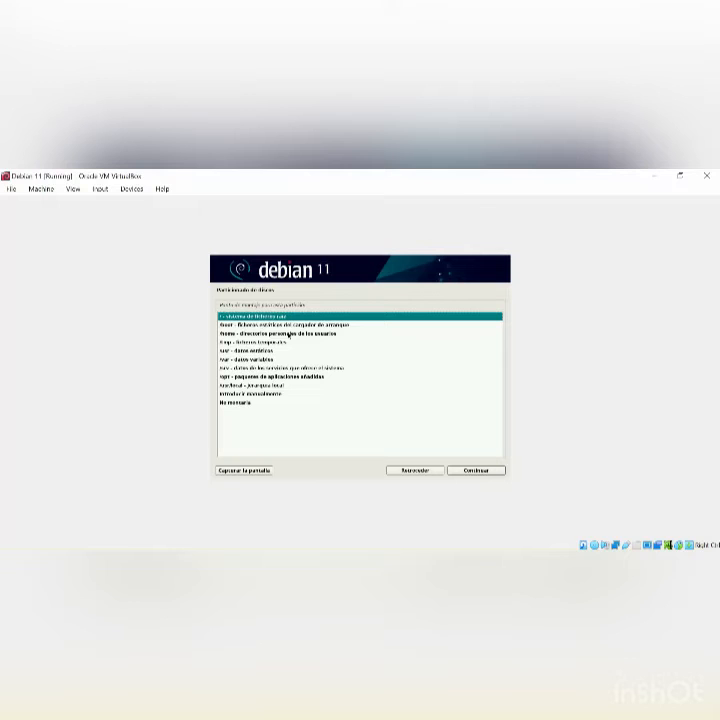
left_click(288, 334)
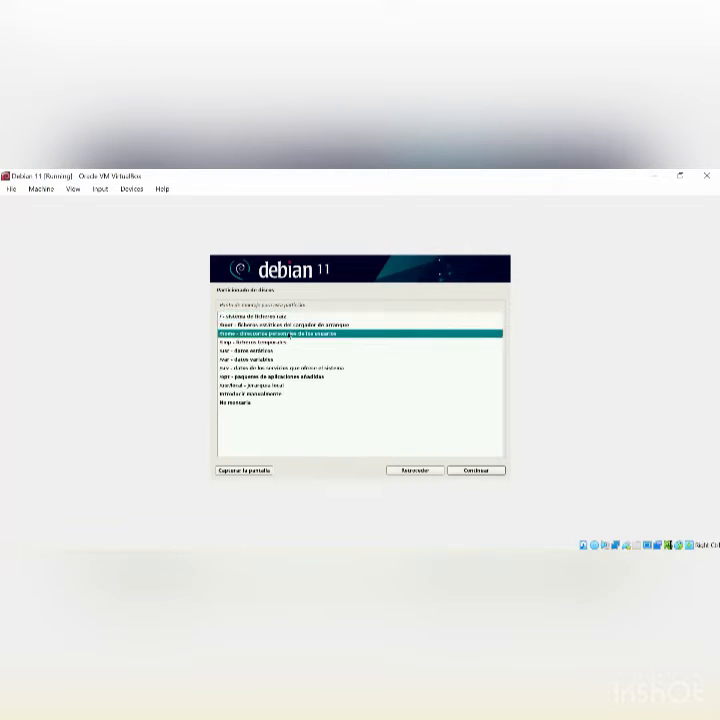
left_click(476, 470)
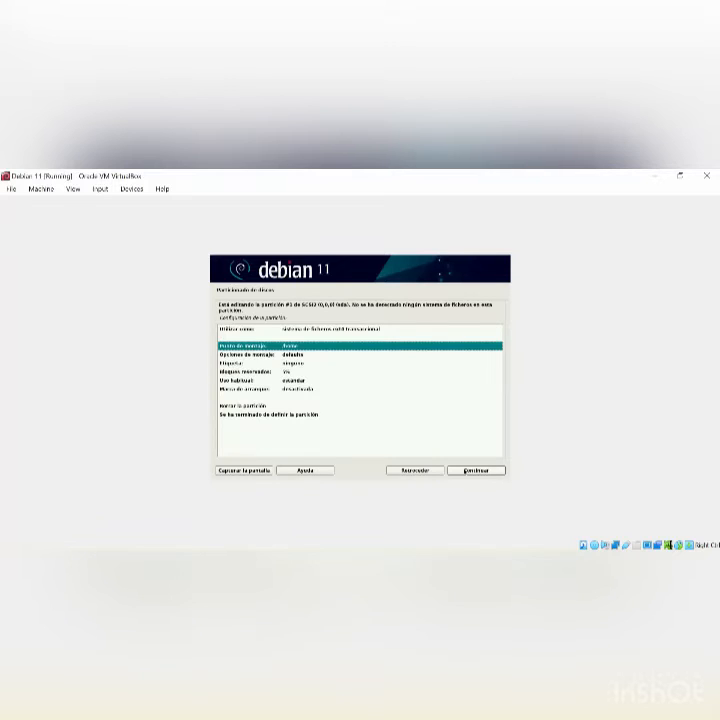
left_click(295, 415)
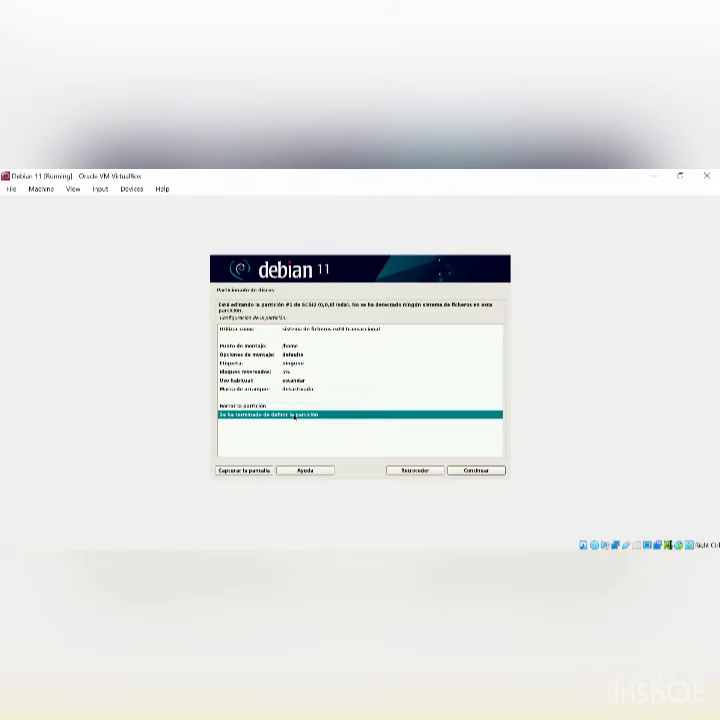
left_click(456, 472)
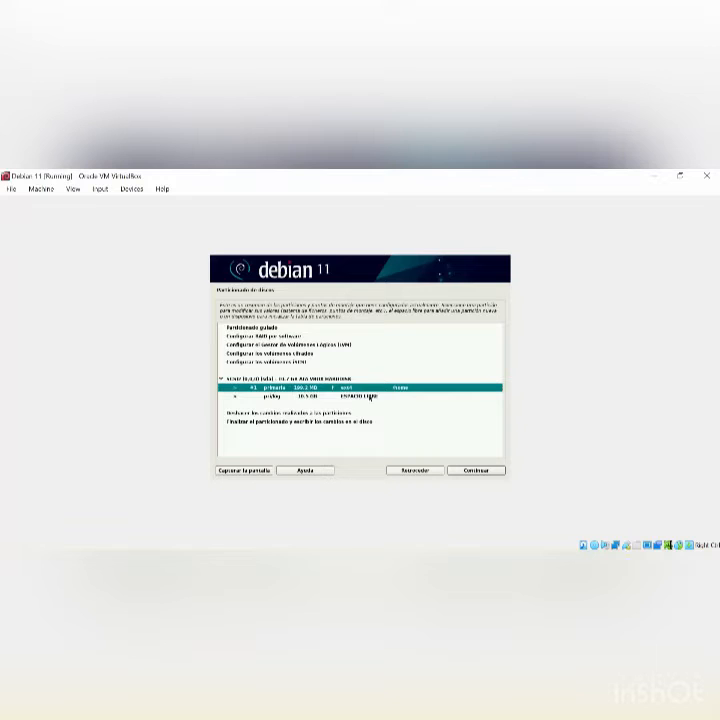
Step: Create a second primary partition at the beginning (Principio) of the remaining free space
left_click(372, 396)
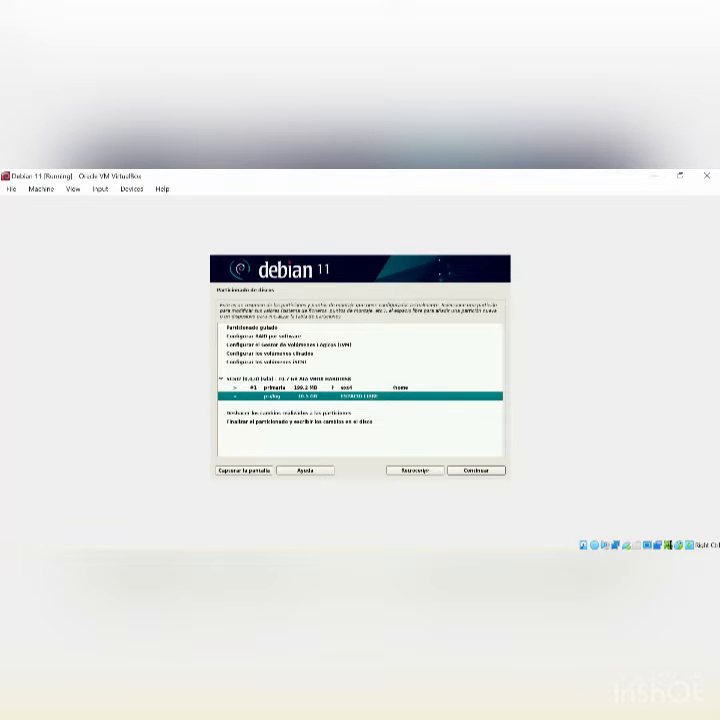
left_click(477, 470)
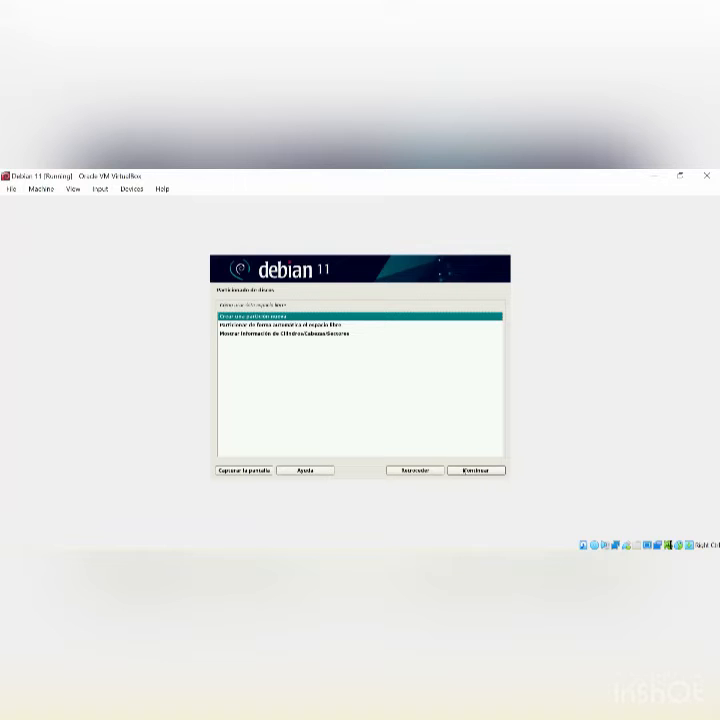
left_click(465, 471)
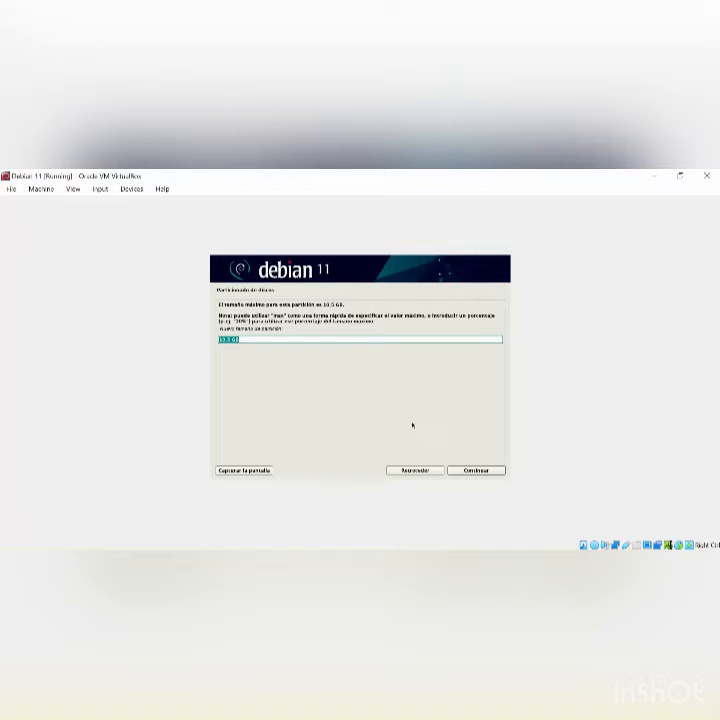
type("20G")
left_click(462, 470)
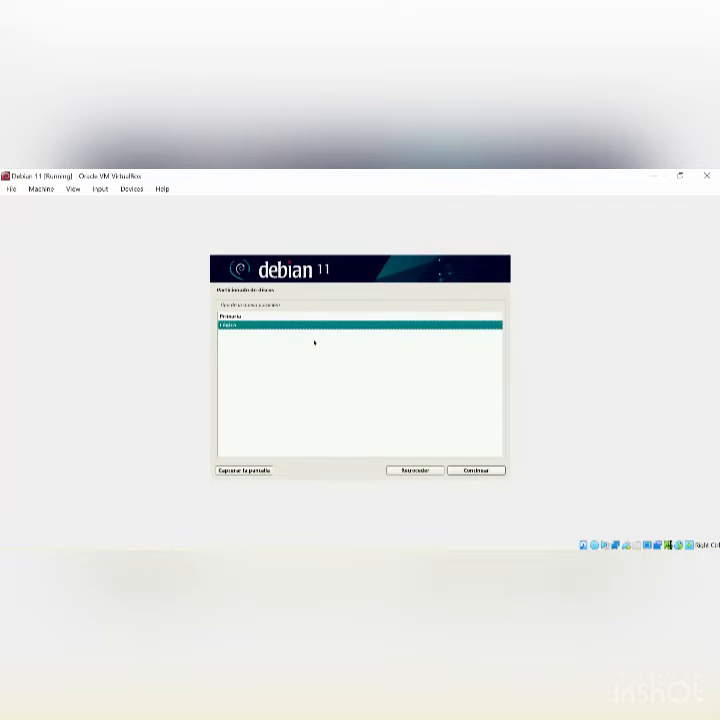
key("Up")
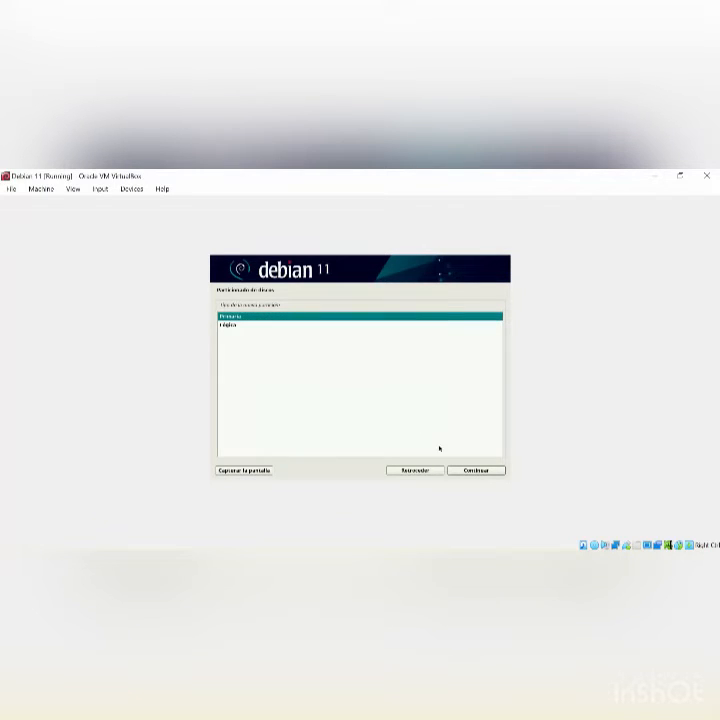
left_click(462, 469)
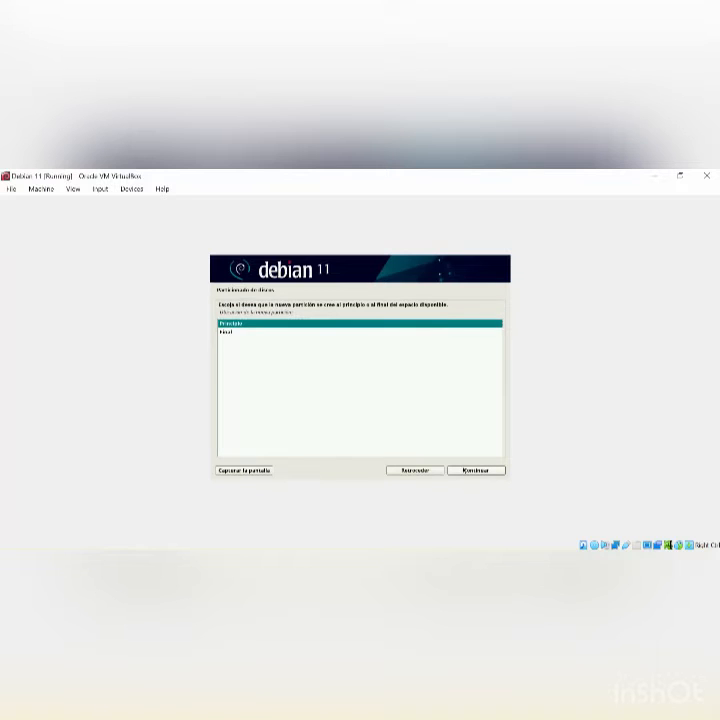
left_click(464, 470)
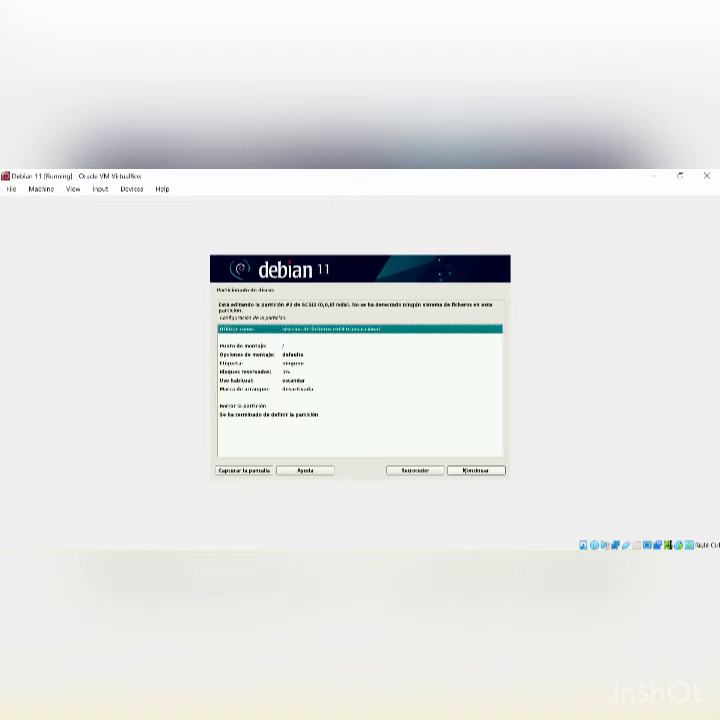
double_click(296, 350)
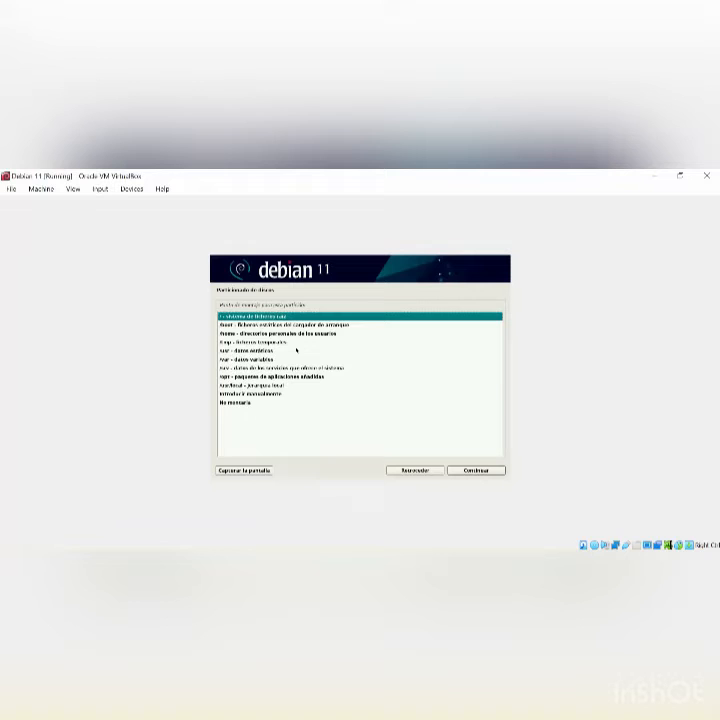
left_click(400, 472)
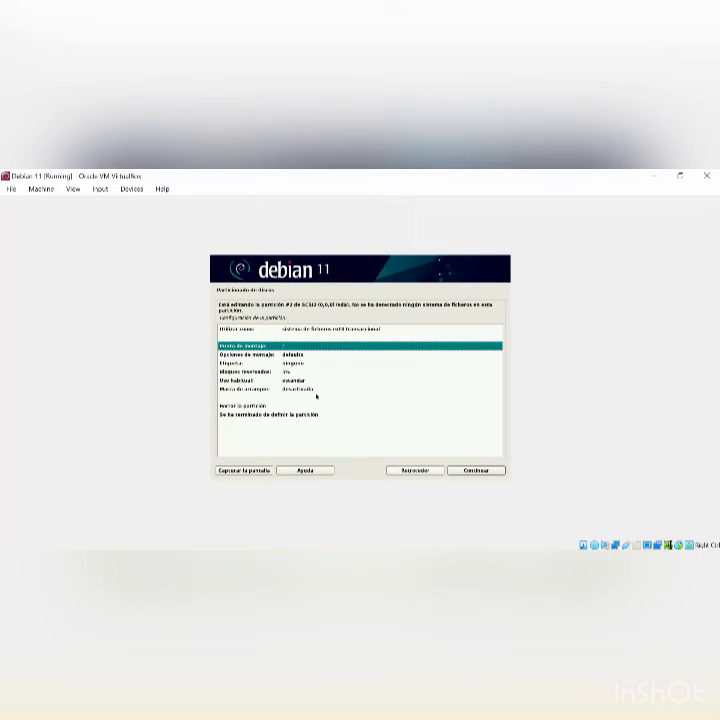
double_click(309, 328)
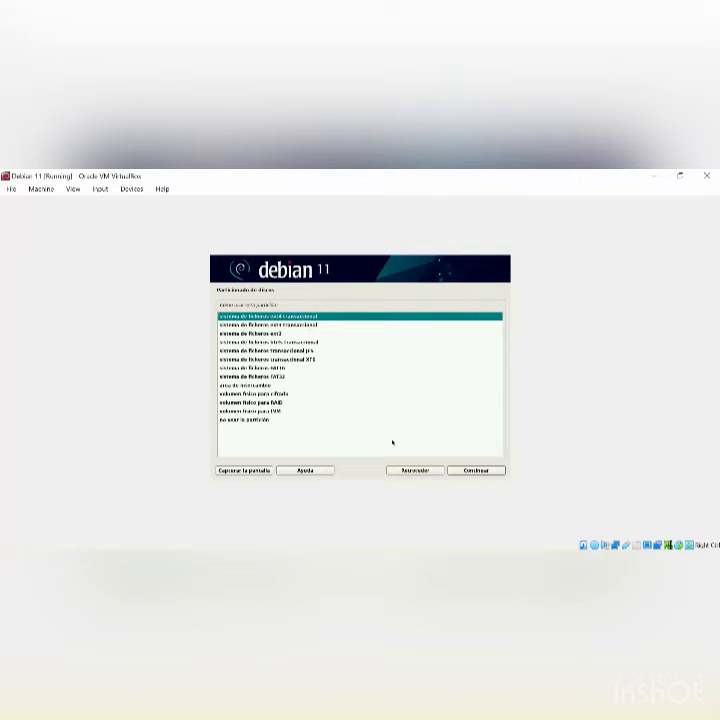
key("Return")
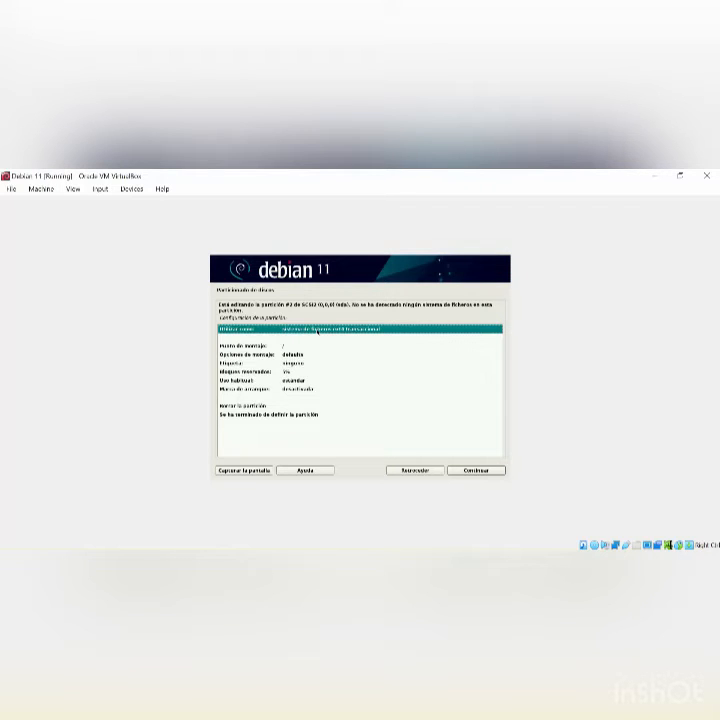
Step: Set the second partition to be used as swap space (área de intercambio)
double_click(318, 330)
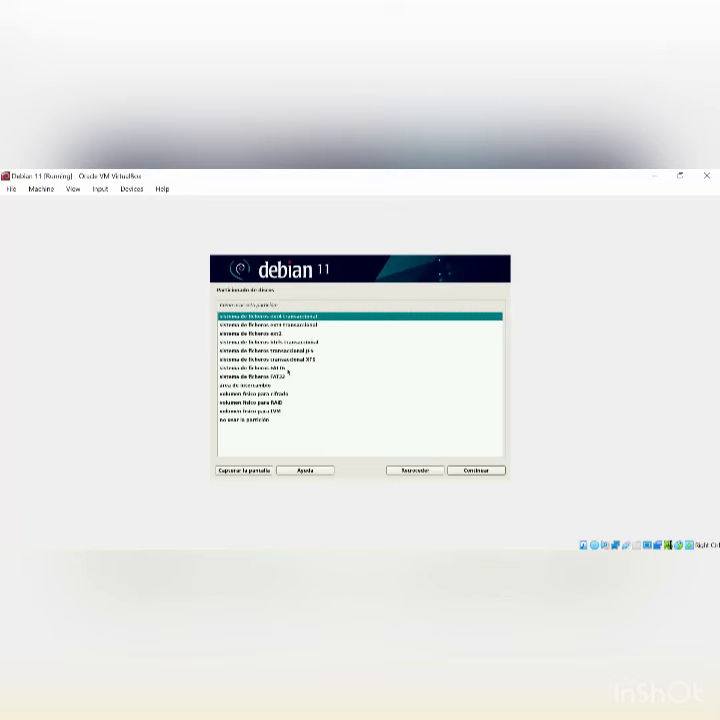
left_click(256, 385)
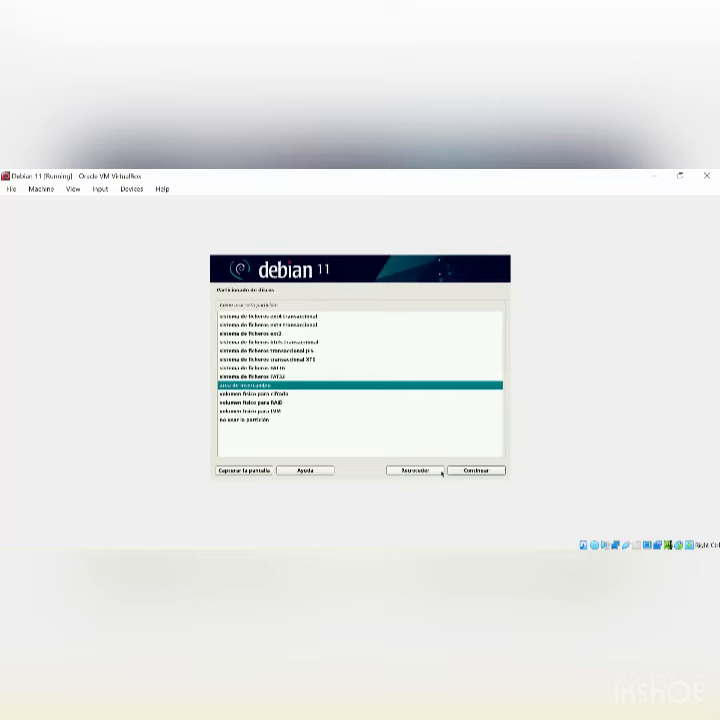
left_click(463, 471)
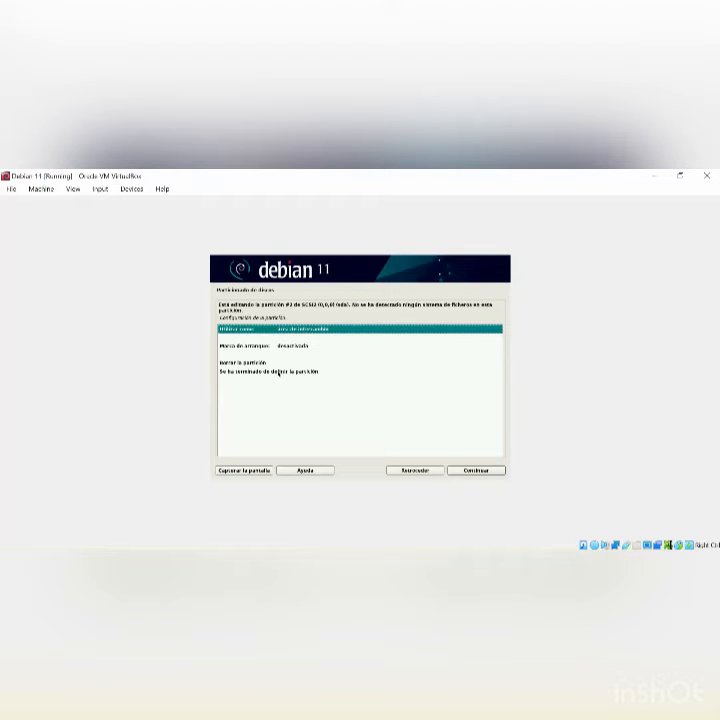
Step: Finish defining the swap partition and create a third primary partition from all 9.5 GB of remaining free space
left_click(279, 372)
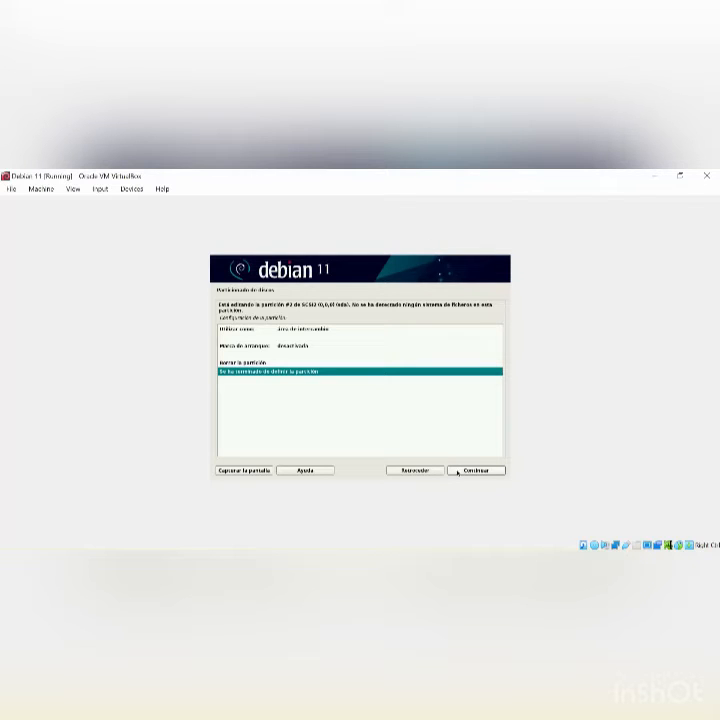
left_click(457, 471)
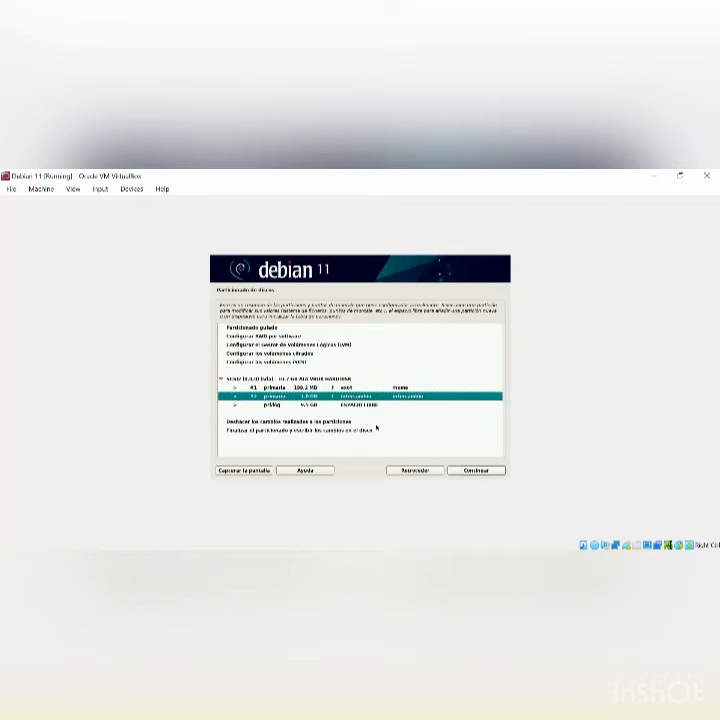
left_click(375, 405)
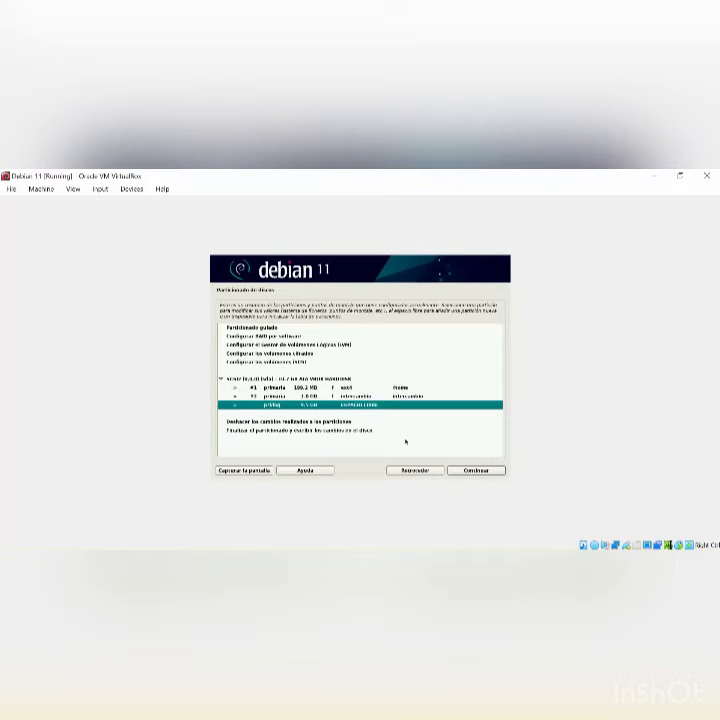
left_click(455, 470)
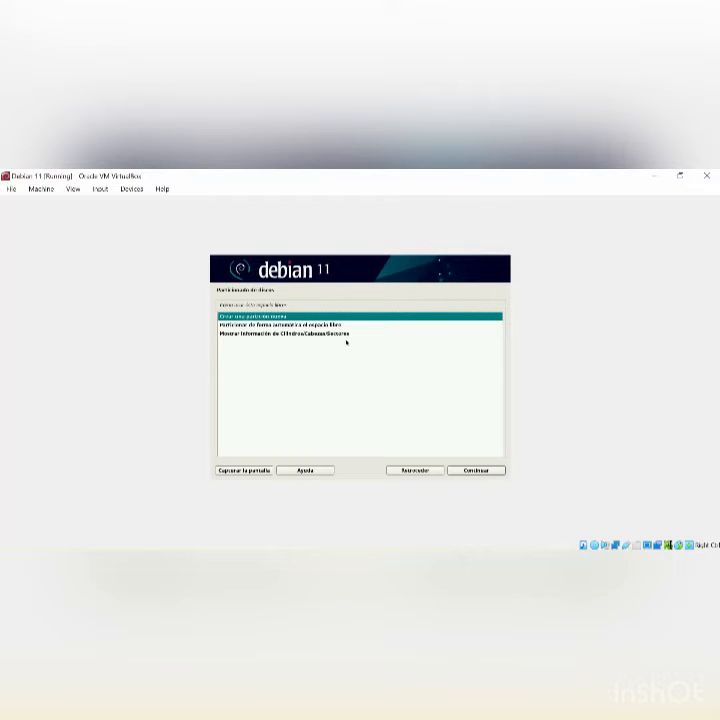
left_click(410, 470)
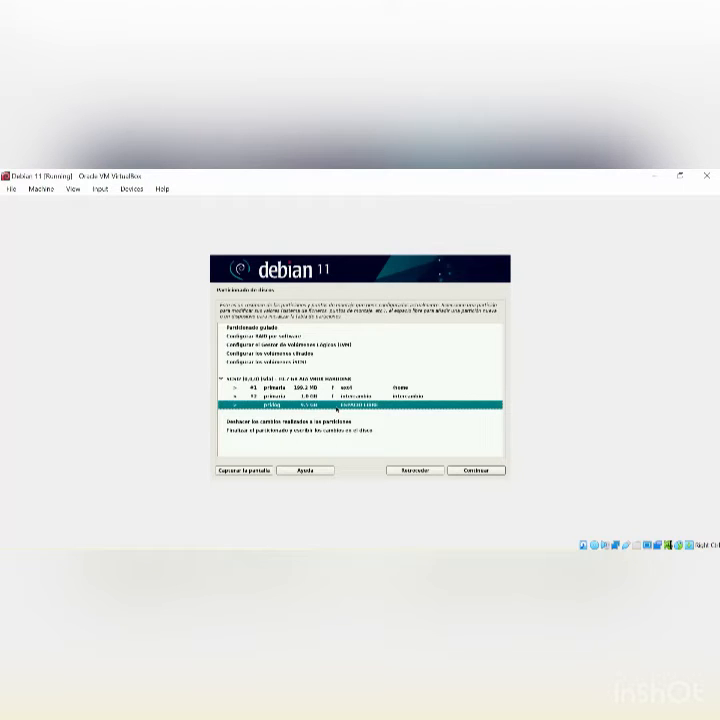
left_click(460, 472)
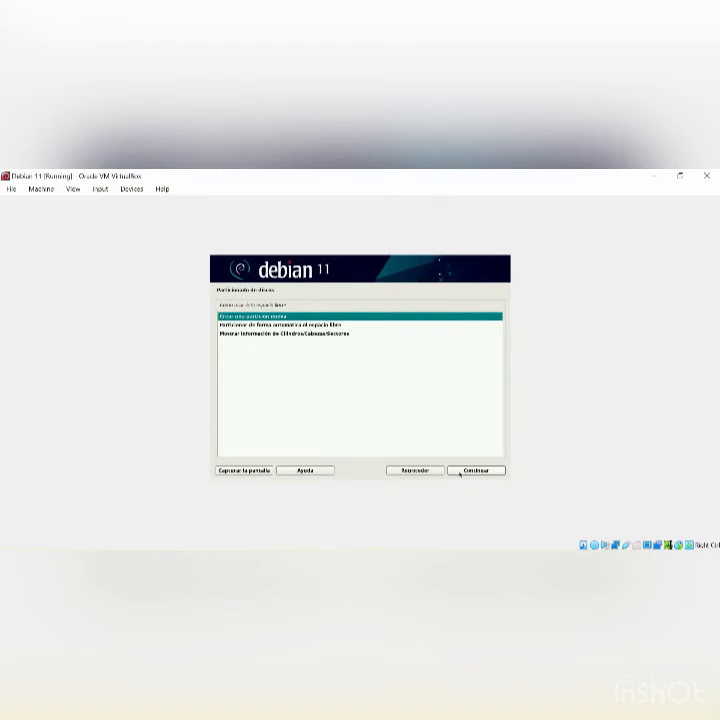
left_click(462, 472)
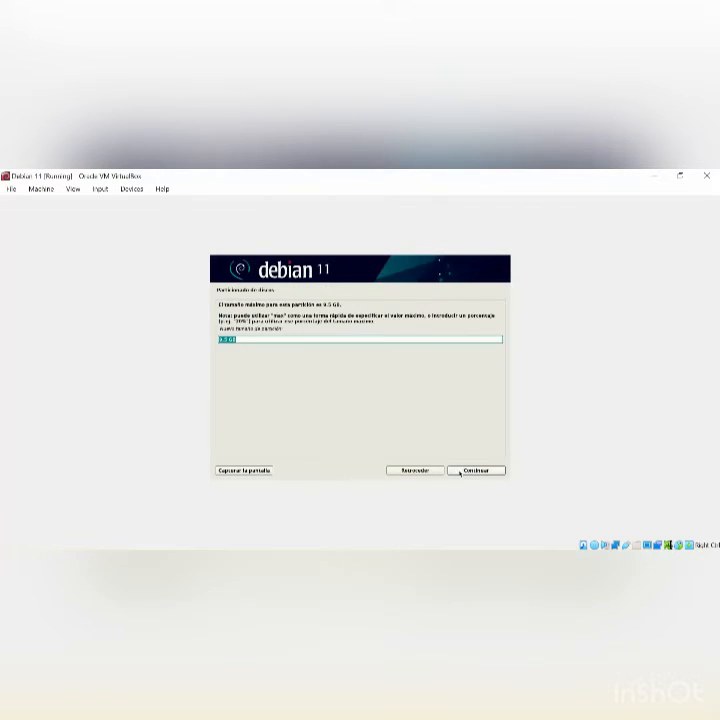
left_click(460, 472)
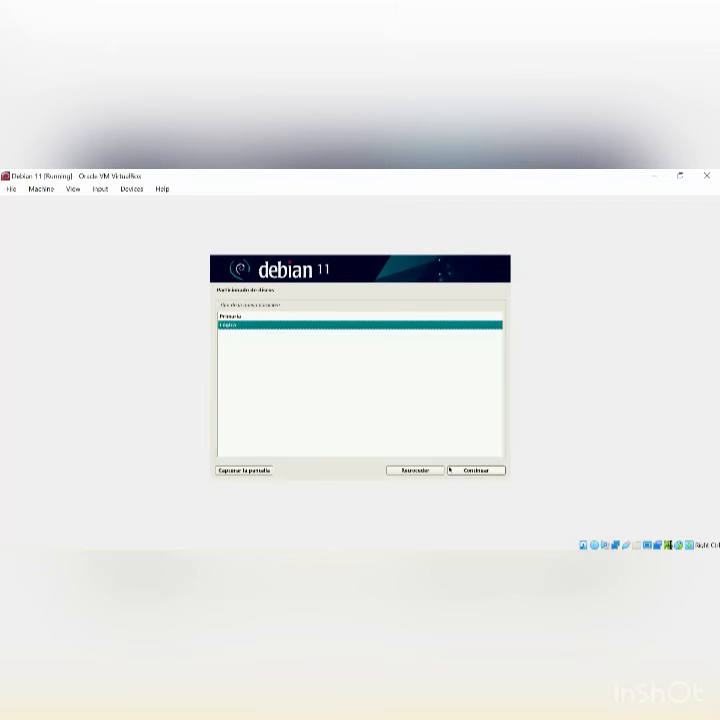
left_click(266, 316)
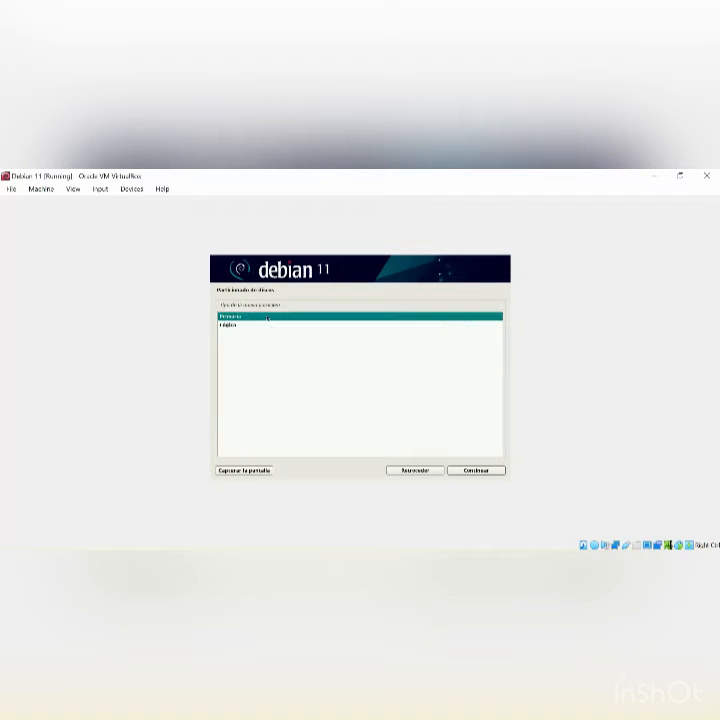
left_click(462, 471)
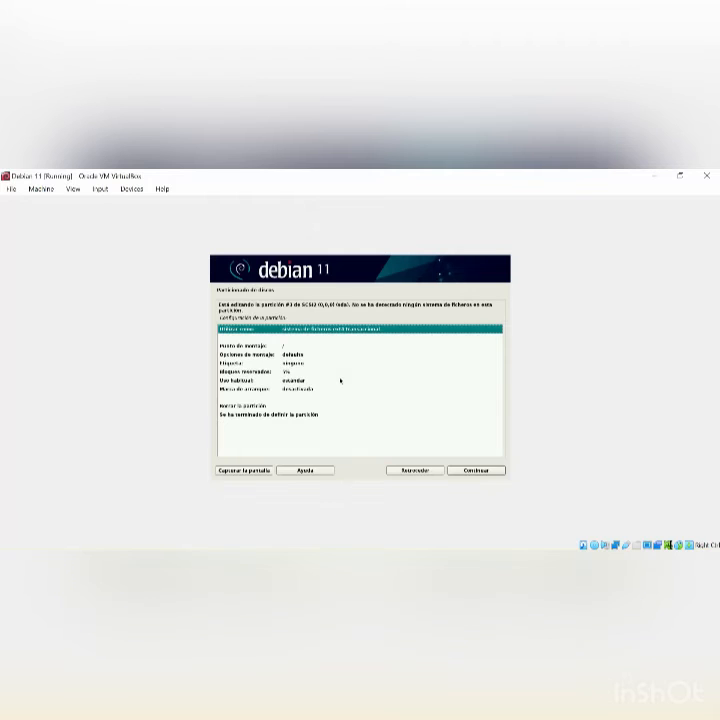
Step: Finish defining the third partition as an ext4 file system with mount point /
left_click(467, 472)
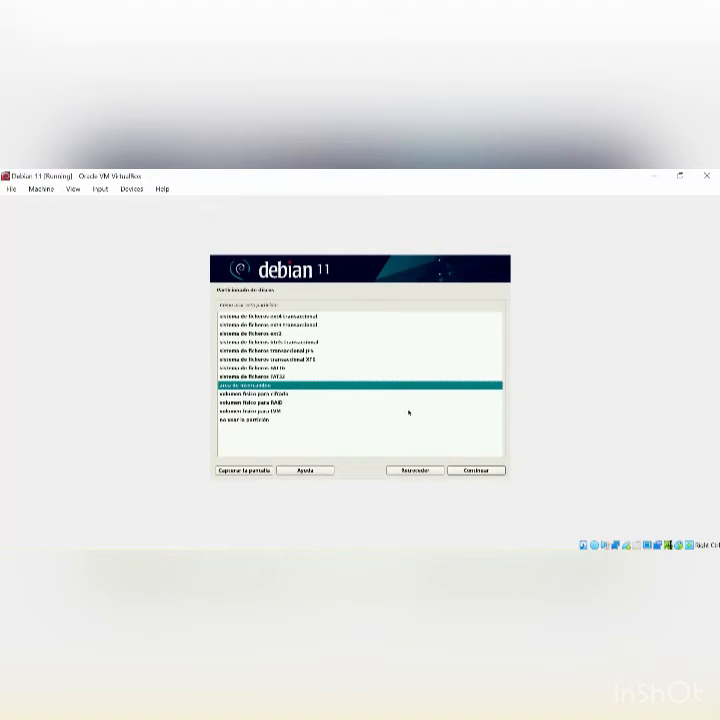
left_click(394, 471)
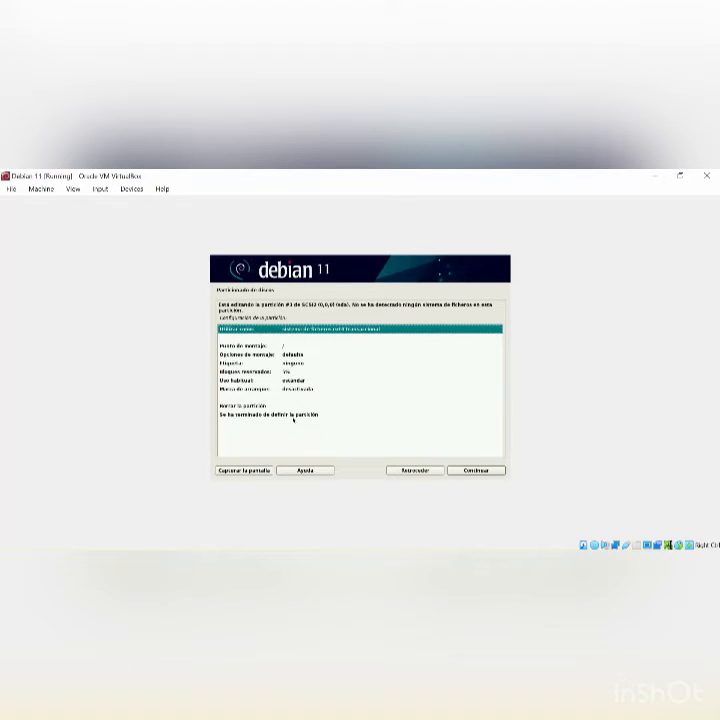
left_click(292, 416)
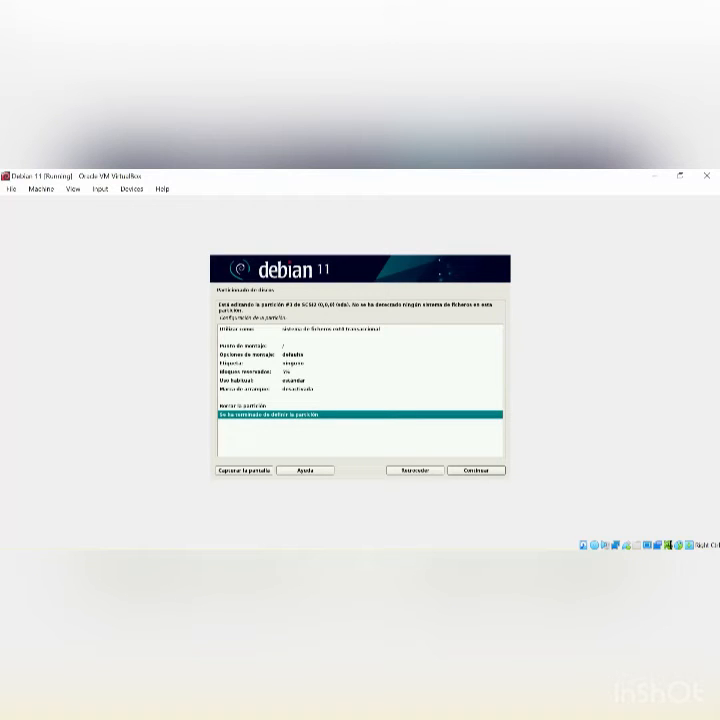
left_click(466, 472)
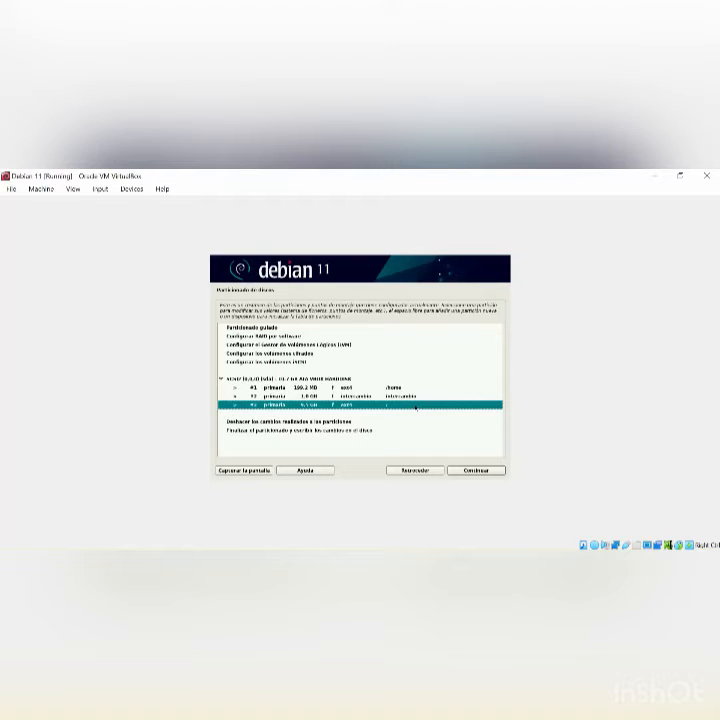
key("Up")
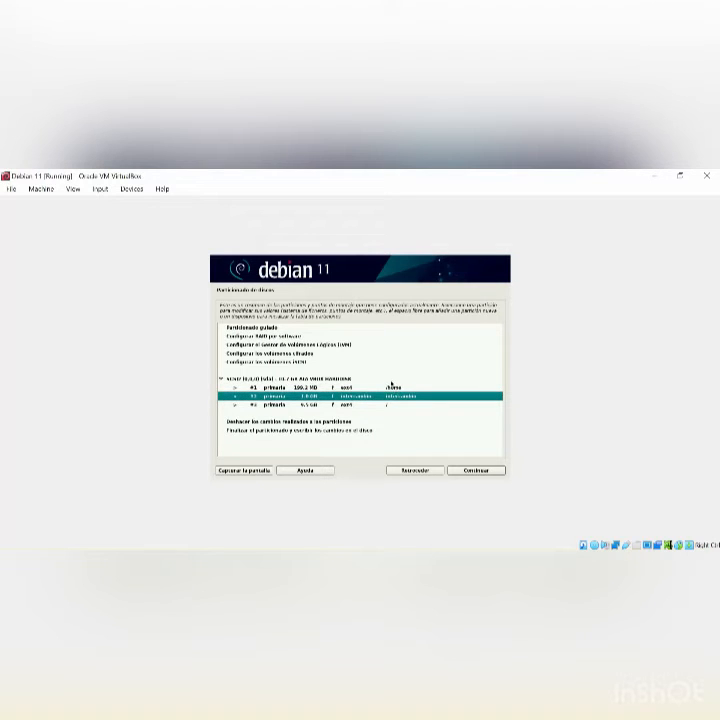
left_click(391, 381)
left_click(390, 387)
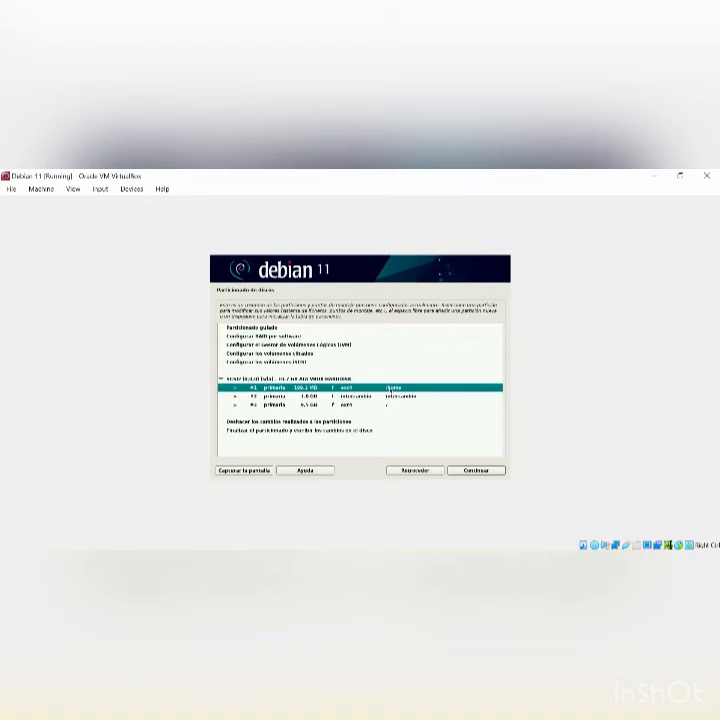
left_click(361, 405)
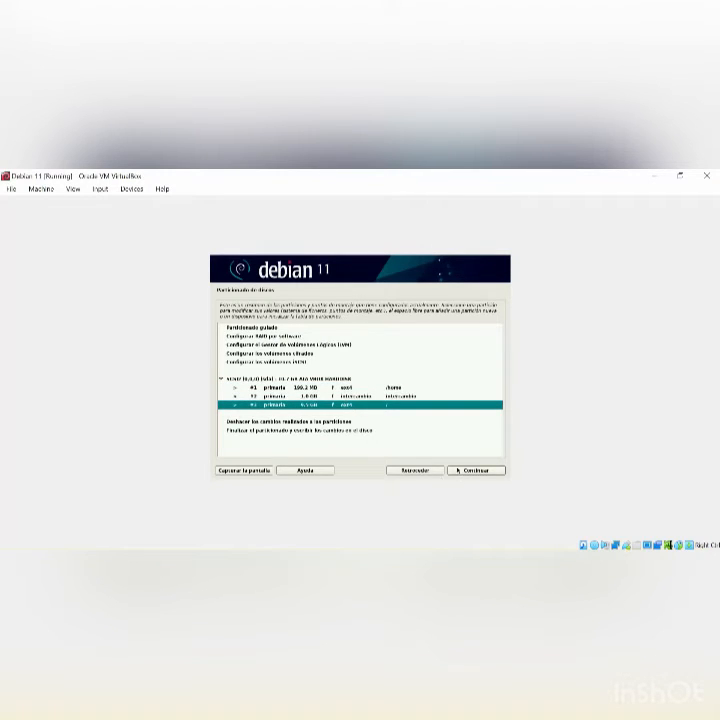
Step: Finalize the partitioning and confirm with Sí that the changes are written to the disk
left_click(368, 431)
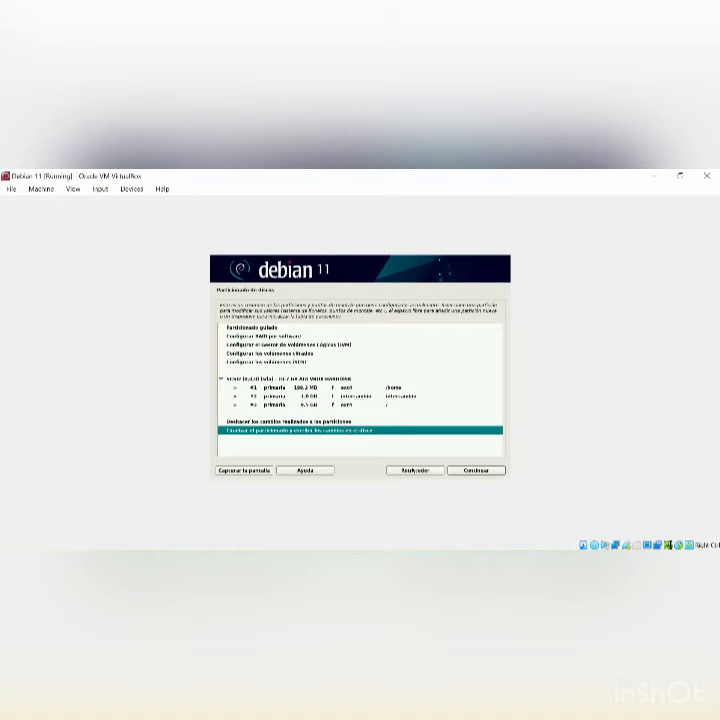
left_click(478, 470)
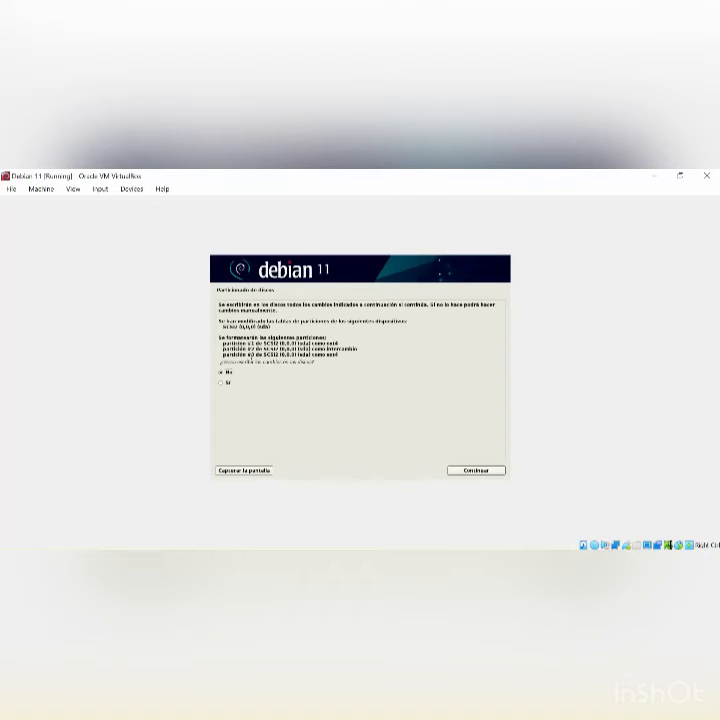
left_click(222, 382)
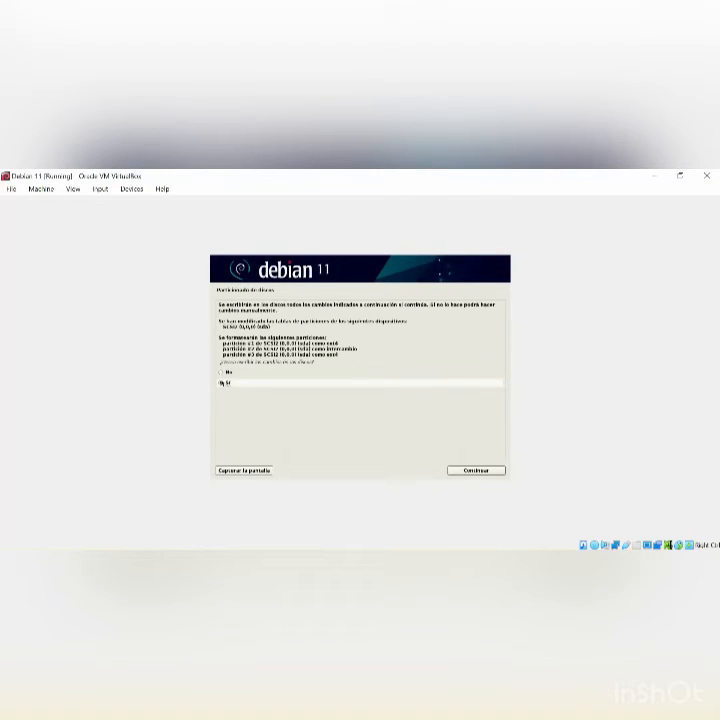
left_click(468, 472)
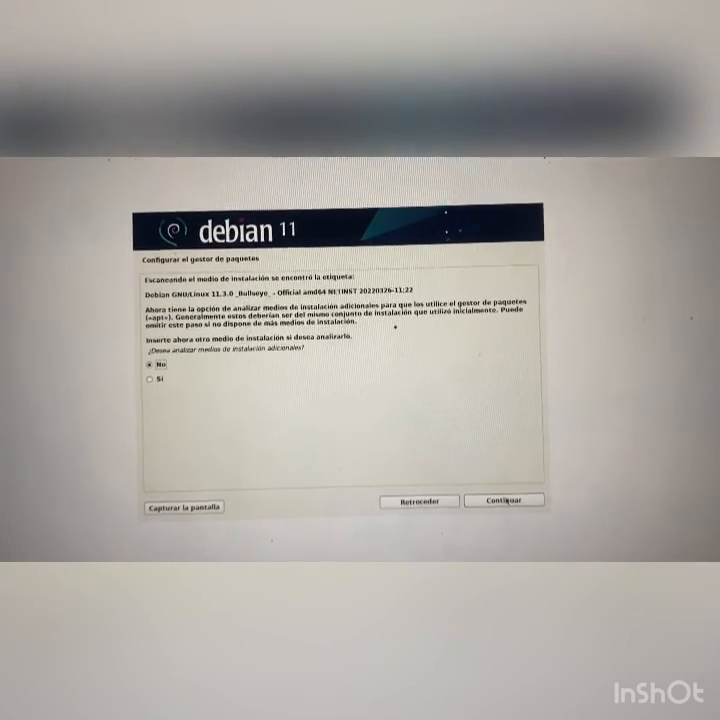
Step: Skip scanning additional installation media and select the deb.debian.org package mirror with Costa Rica as mirror country
left_click(504, 498)
left_click(506, 504)
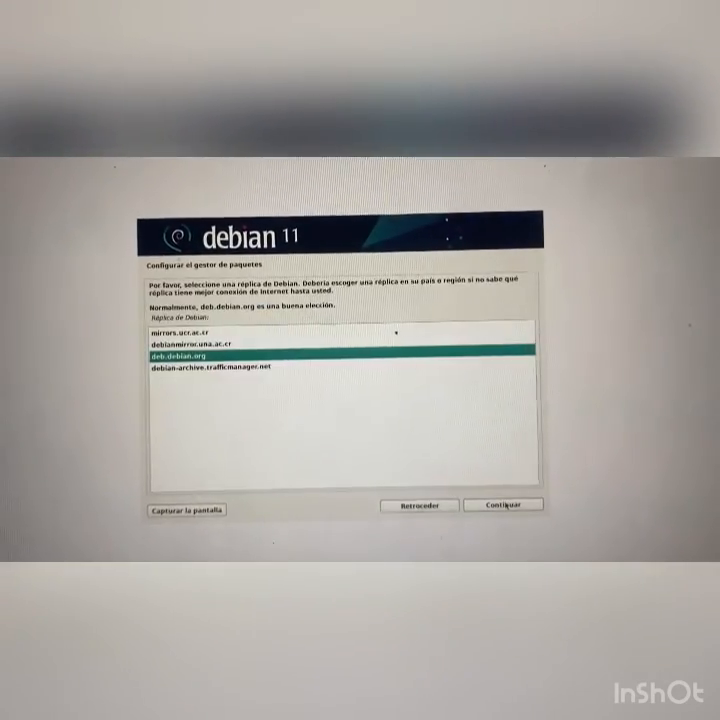
left_click(443, 508)
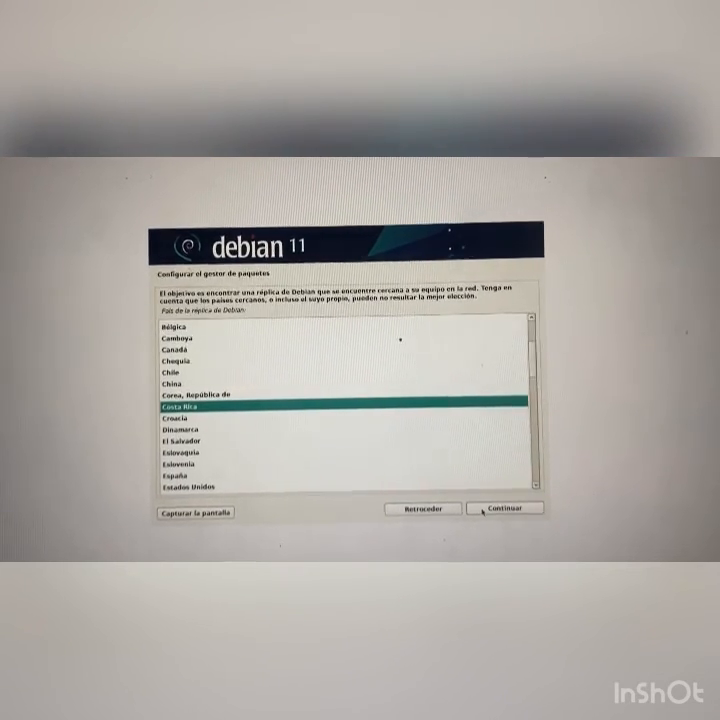
left_click(484, 509)
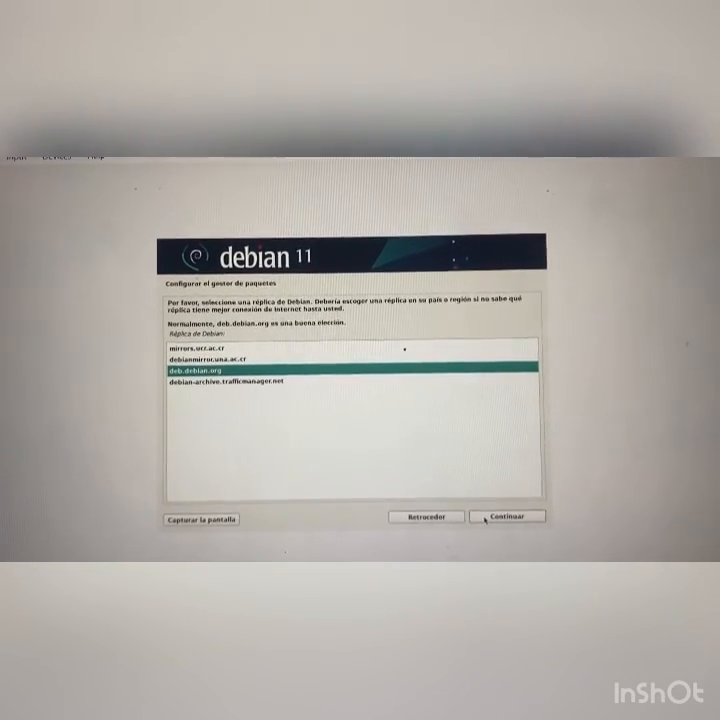
left_click(485, 519)
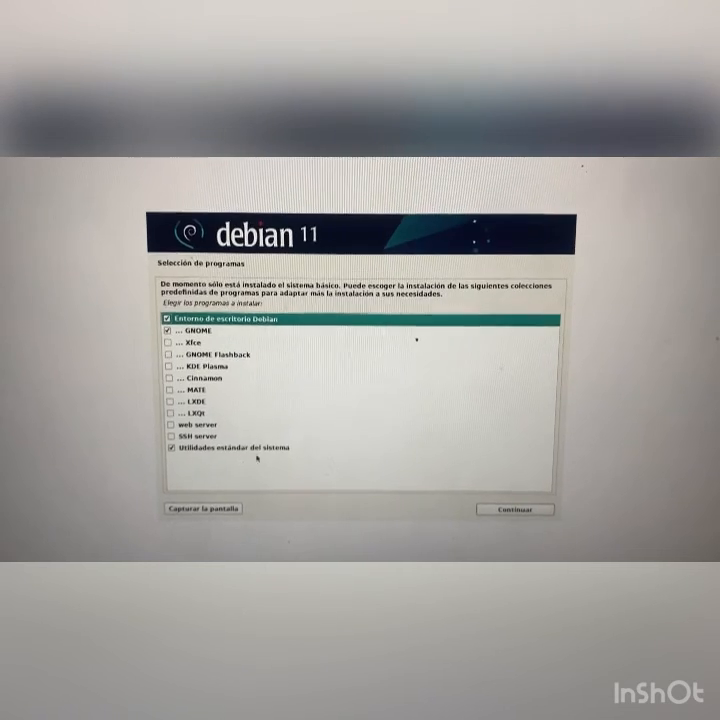
Step: Complete the installation with the Debian desktop environment, GNOME and standard system utilities, and boot the Debian GNU/Linux entry
left_click(481, 509)
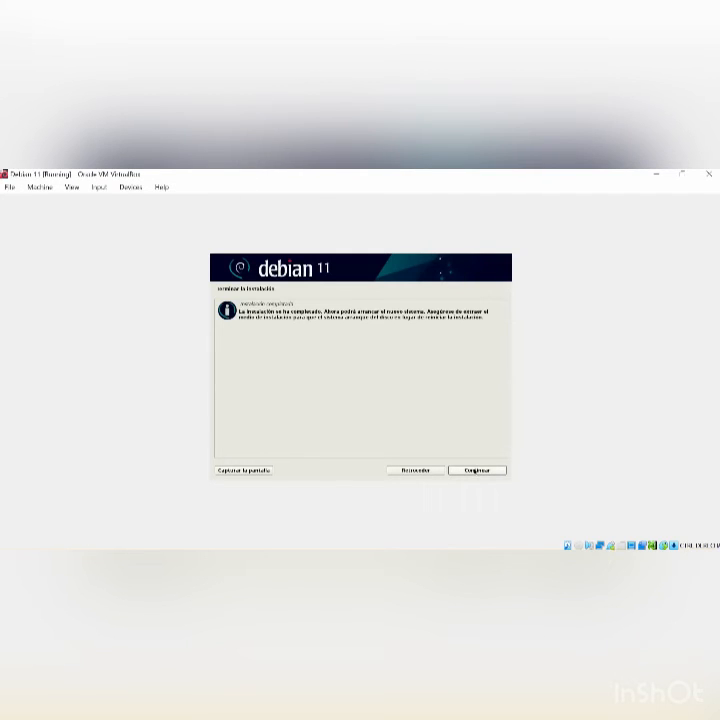
left_click(477, 470)
left_click(561, 558)
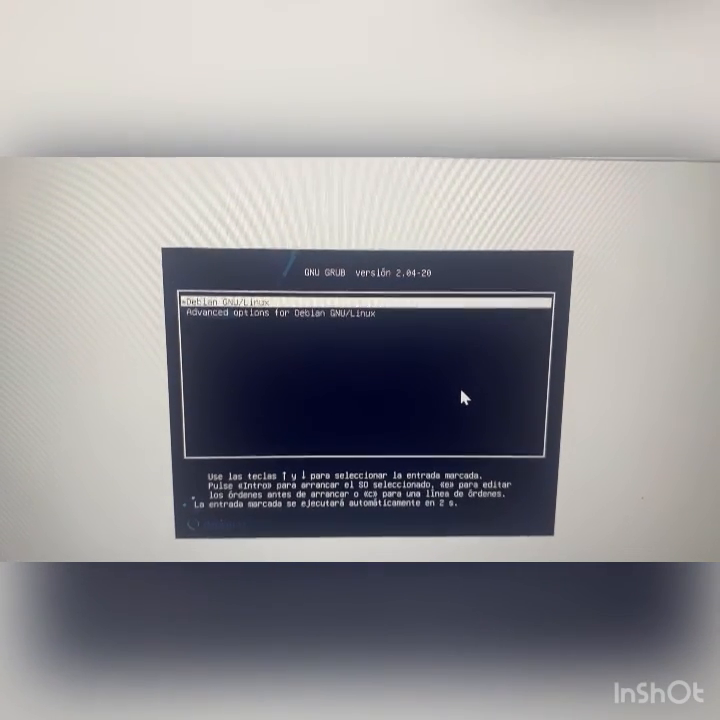
key("Return")
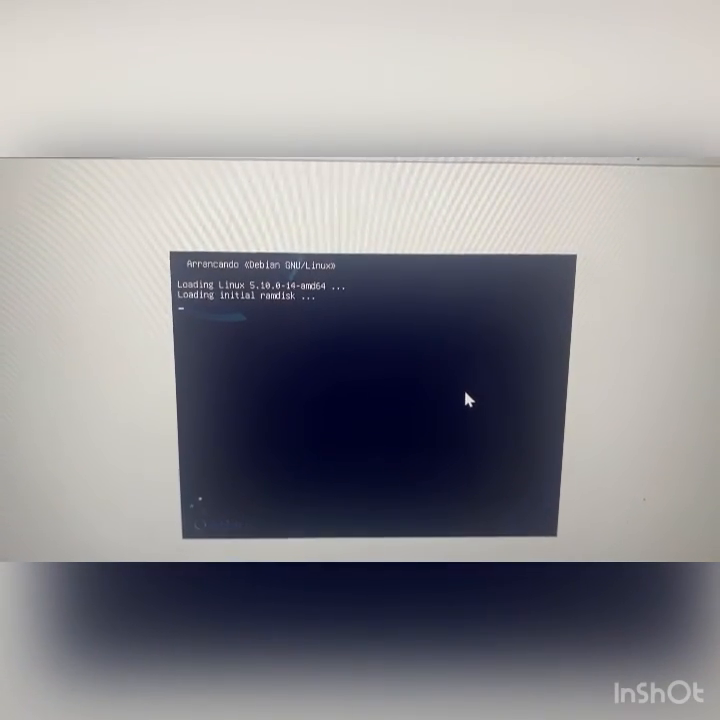